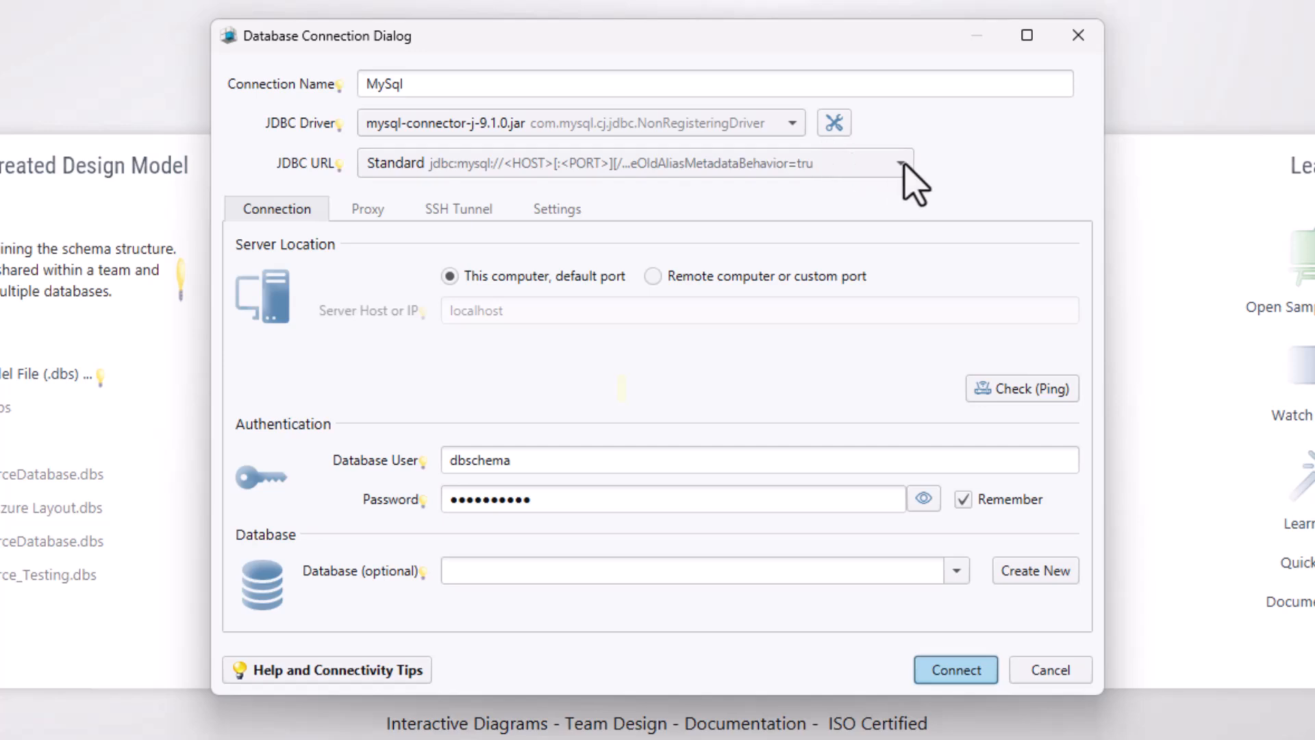
Examine the JDBC URL choices for the MySql connection, including the Edit Manually option.
{"action": "left_click", "coordinate": [900, 164]}
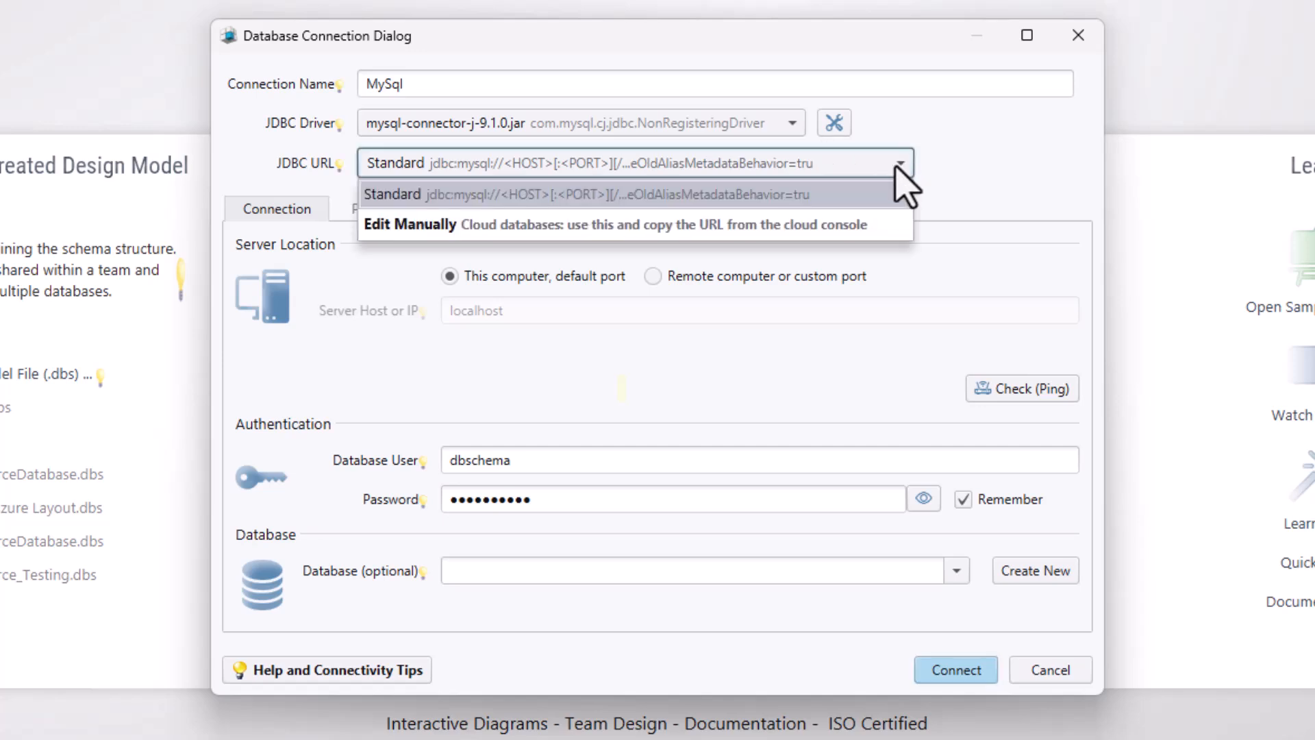
{"action": "left_click", "coordinate": [840, 227]}
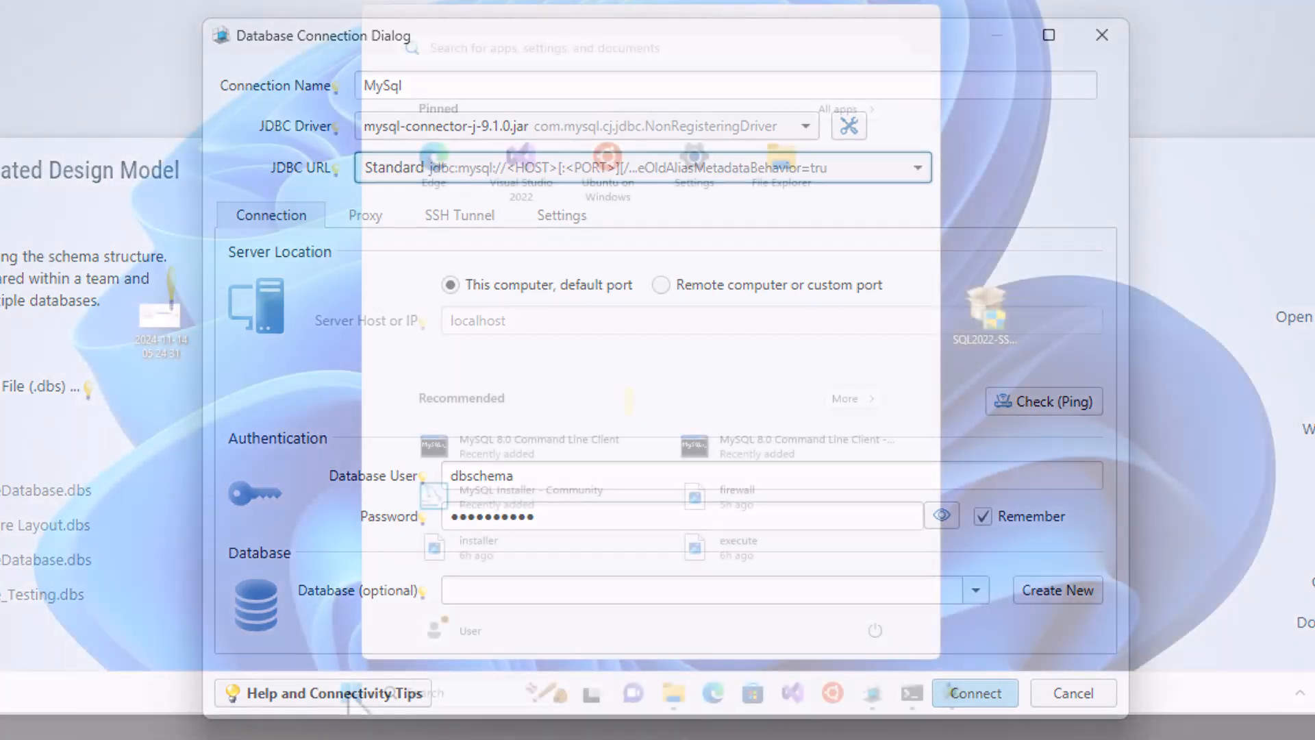
Search Windows for "windows tools", open Windows Tools and launch Component Services.
{"action": "type", "text": "wi"}
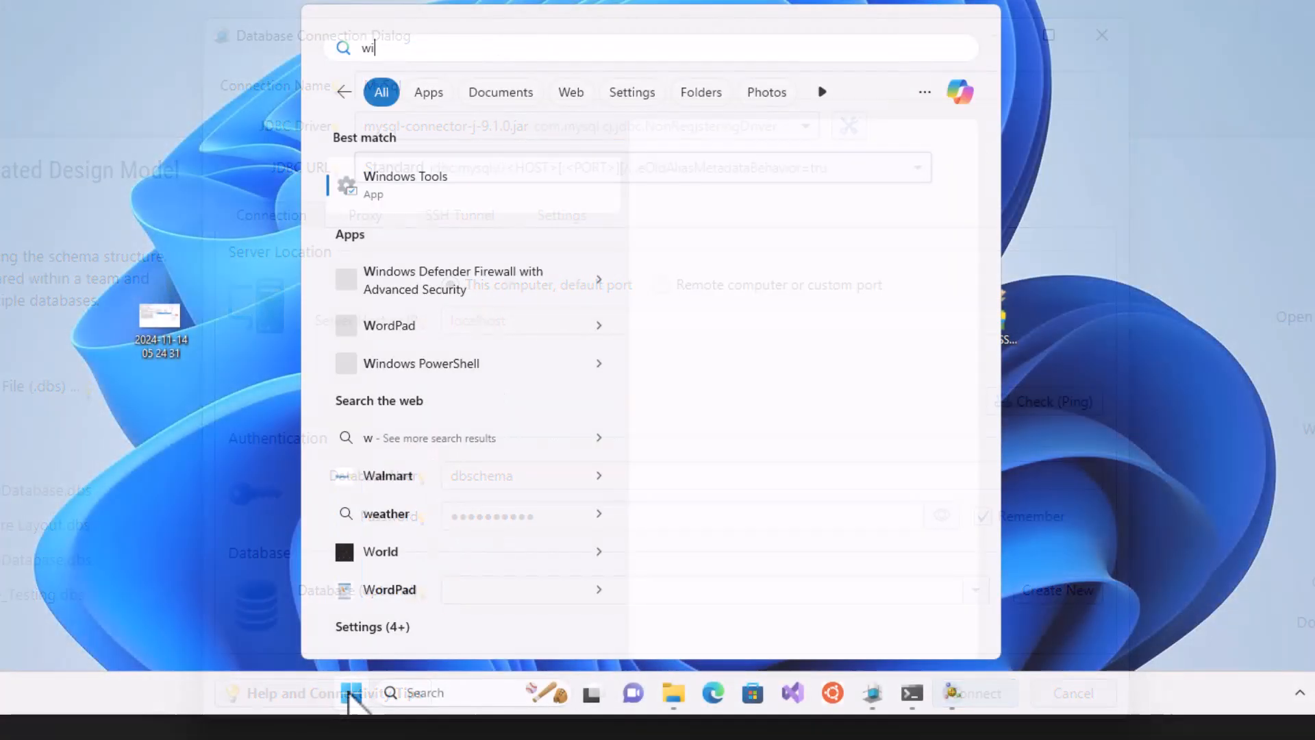
{"action": "type", "text": "ndows "}
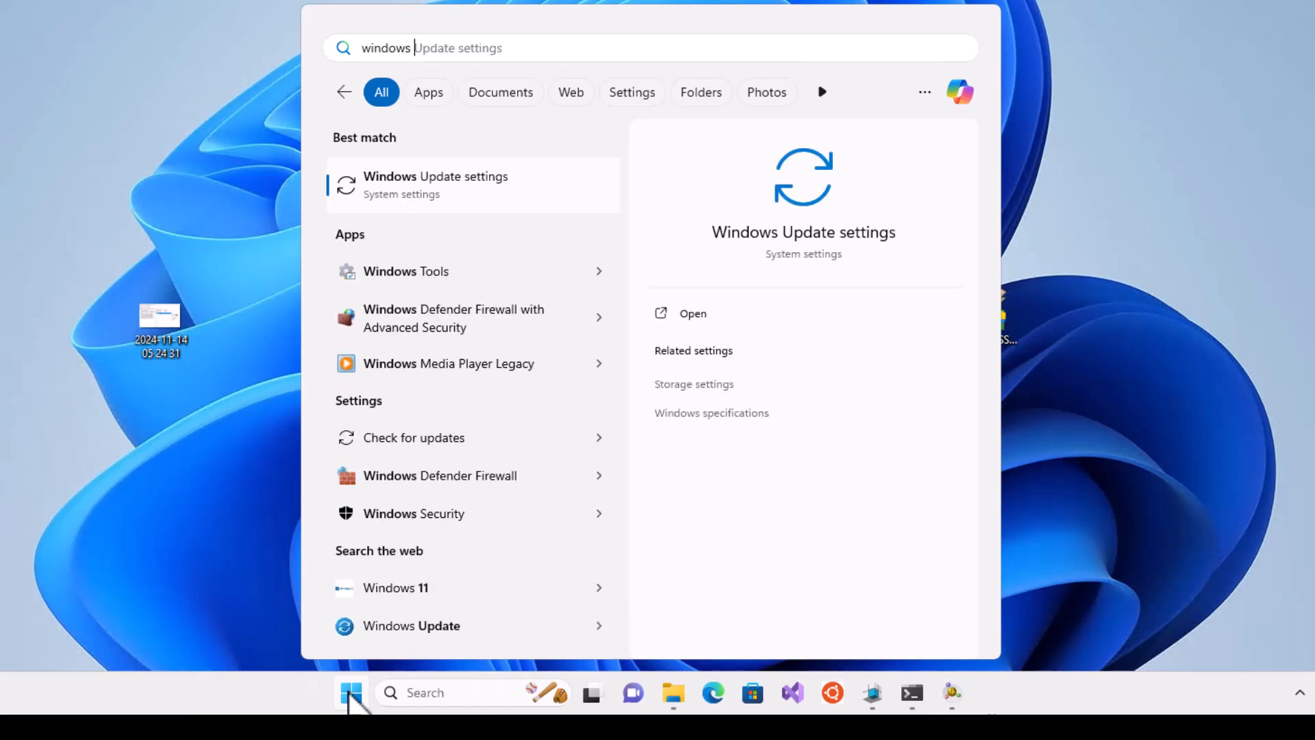
{"action": "type", "text": "tools"}
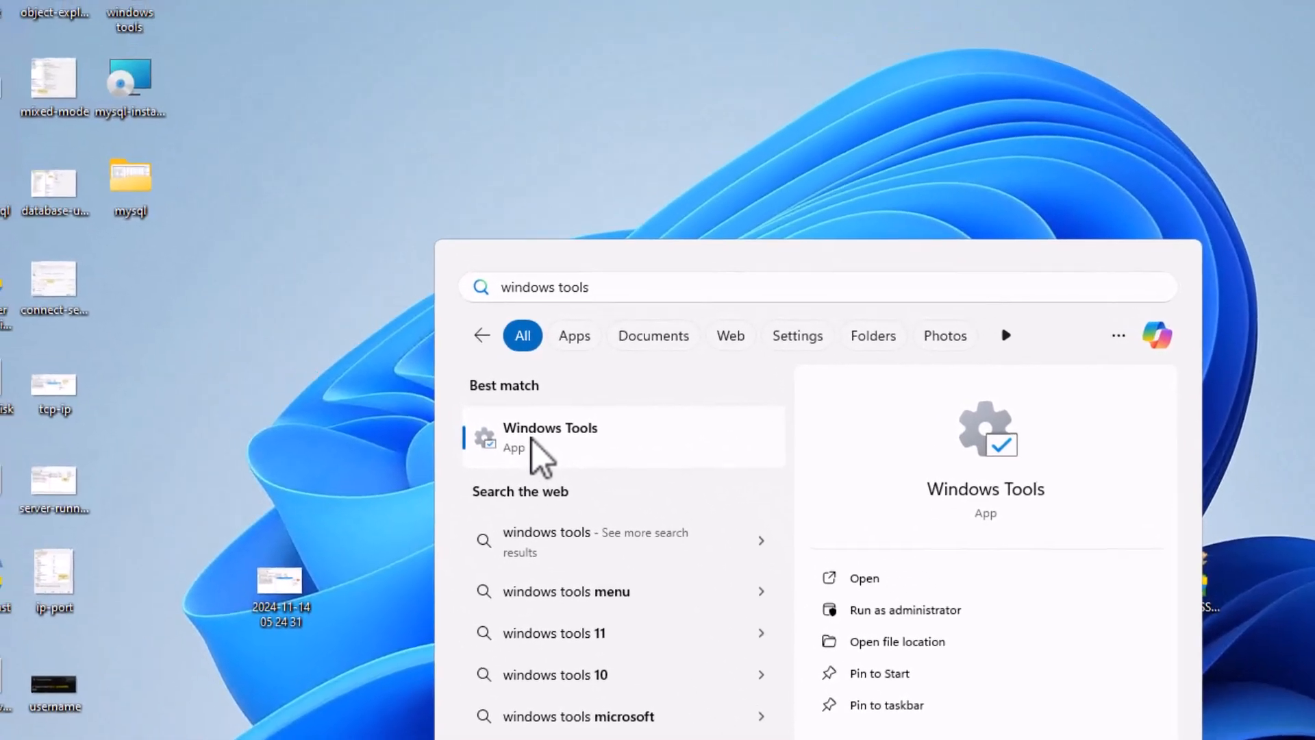
{"action": "left_click", "coordinate": [384, 192]}
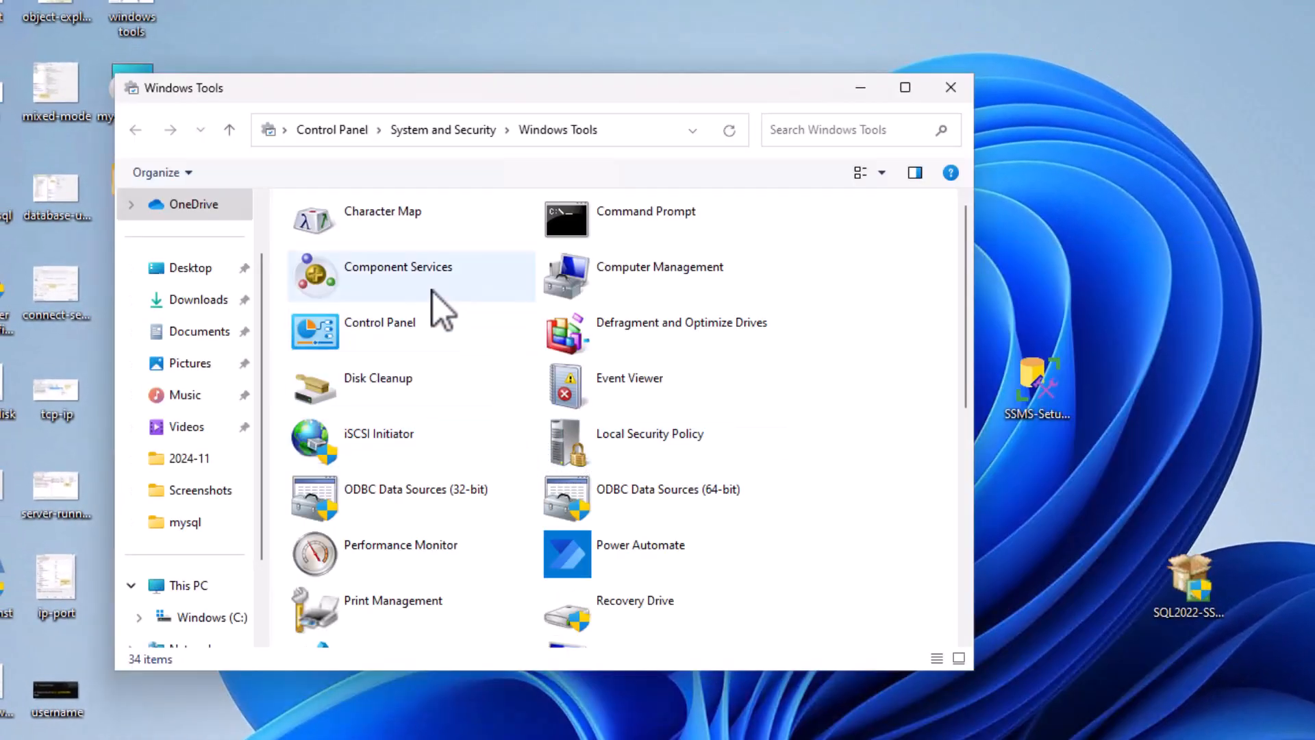
{"action": "left_click", "coordinate": [388, 269]}
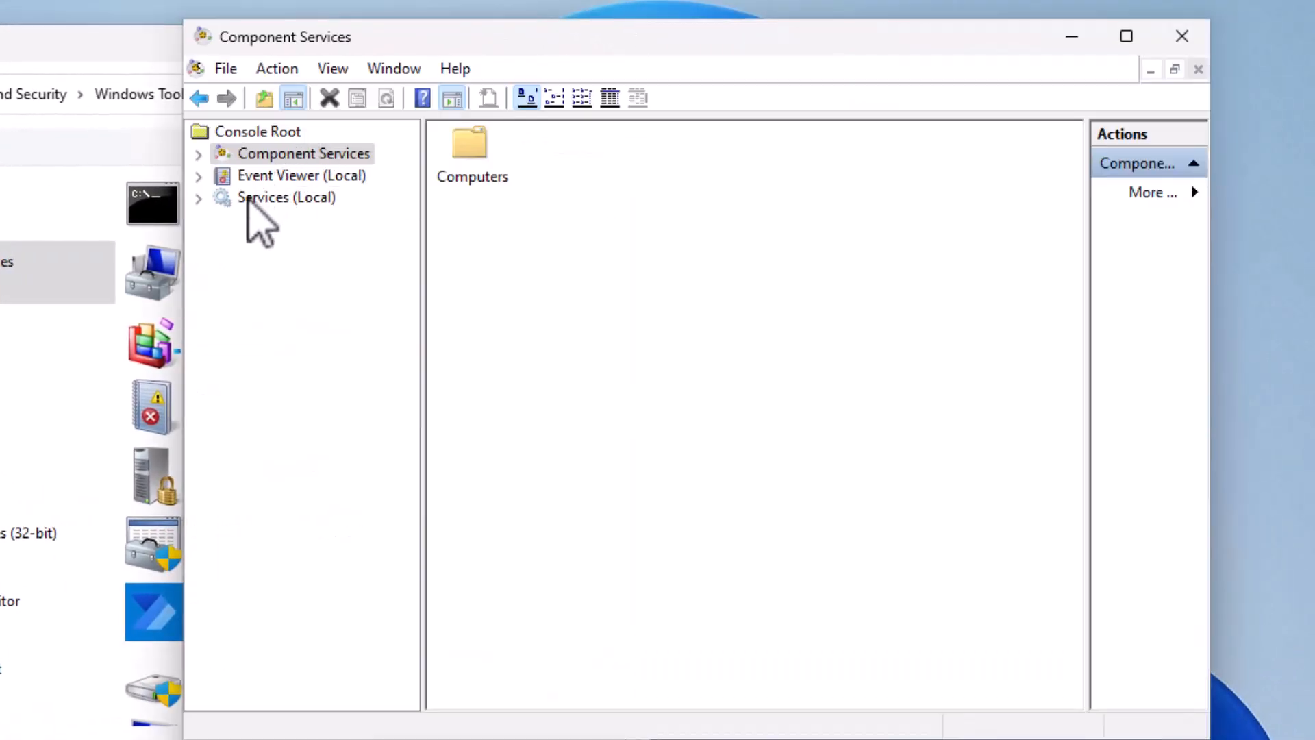
List the local services and locate the MySQL80 service to check its status.
{"action": "left_click", "coordinate": [250, 199]}
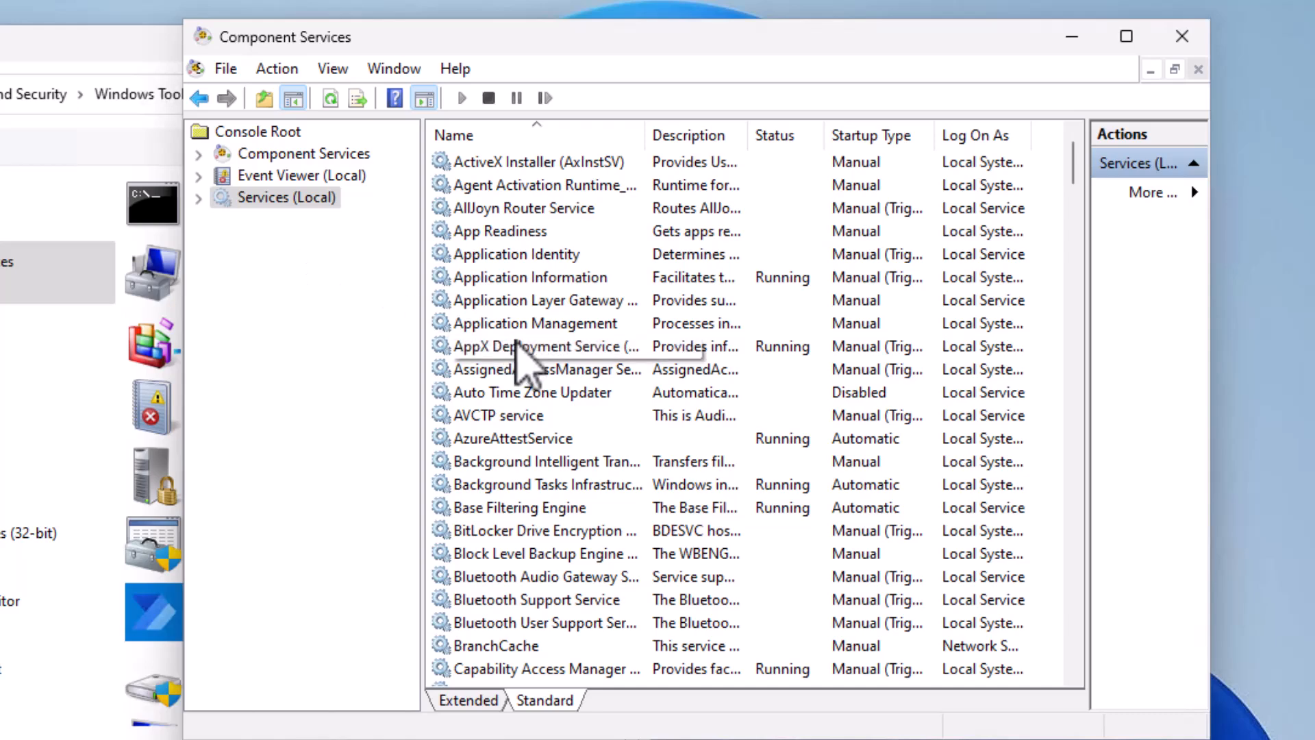
{"action": "left_click", "coordinate": [520, 346]}
{"action": "type", "text": "mysql"}
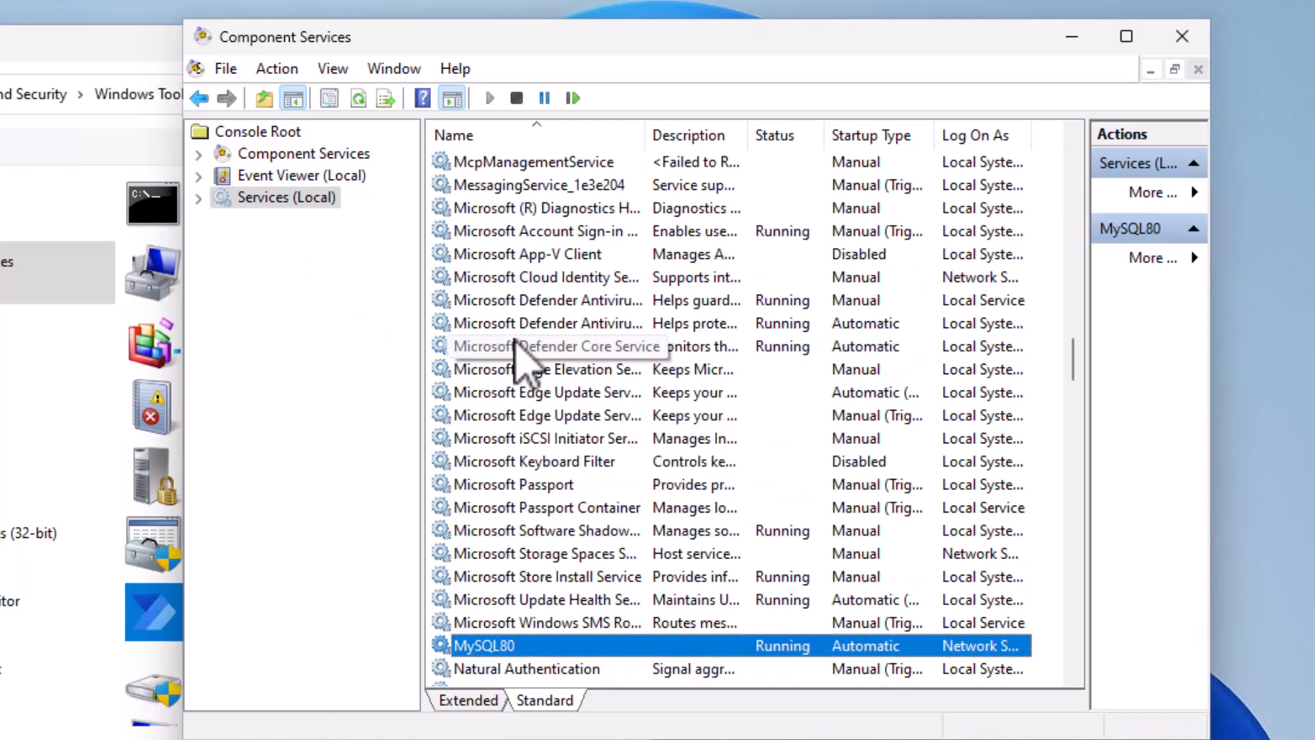
{"action": "scroll", "coordinate": [473, 654], "scroll_direction": "down", "scroll_amount": 1}
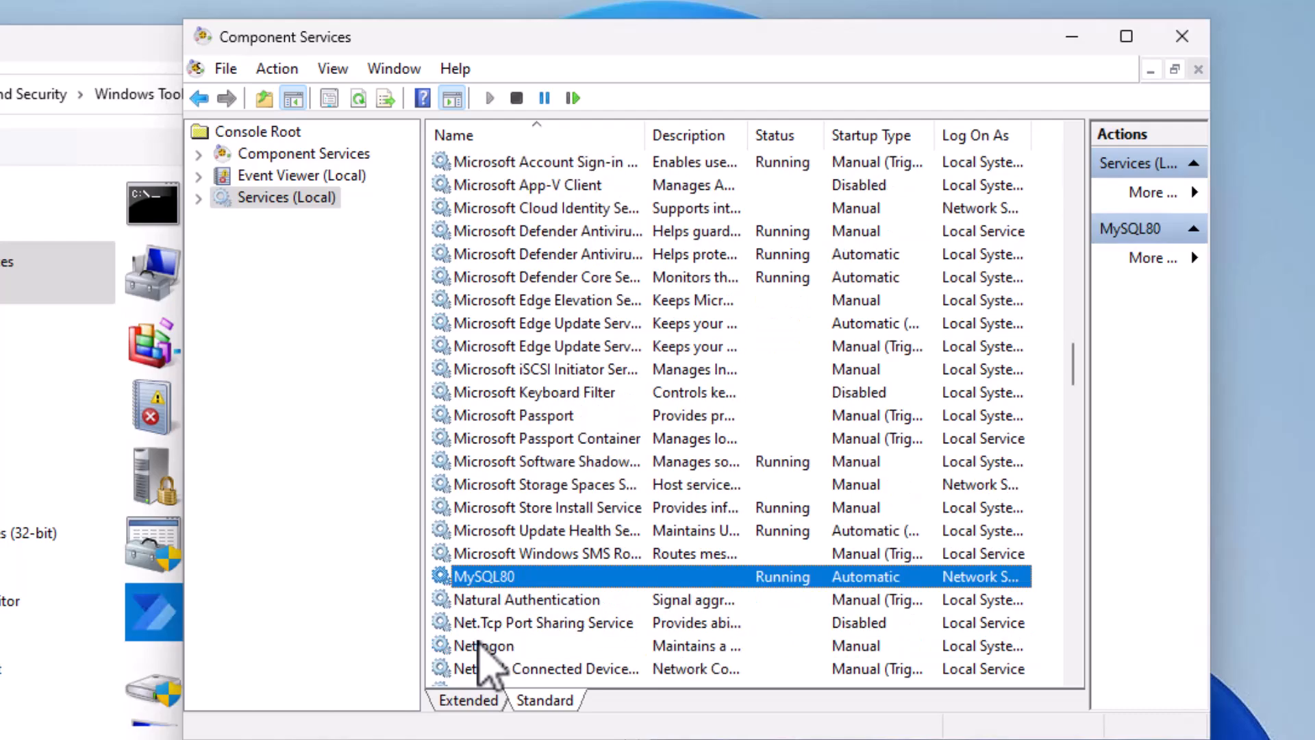
{"action": "scroll", "coordinate": [479, 647], "scroll_direction": "down", "scroll_amount": 3}
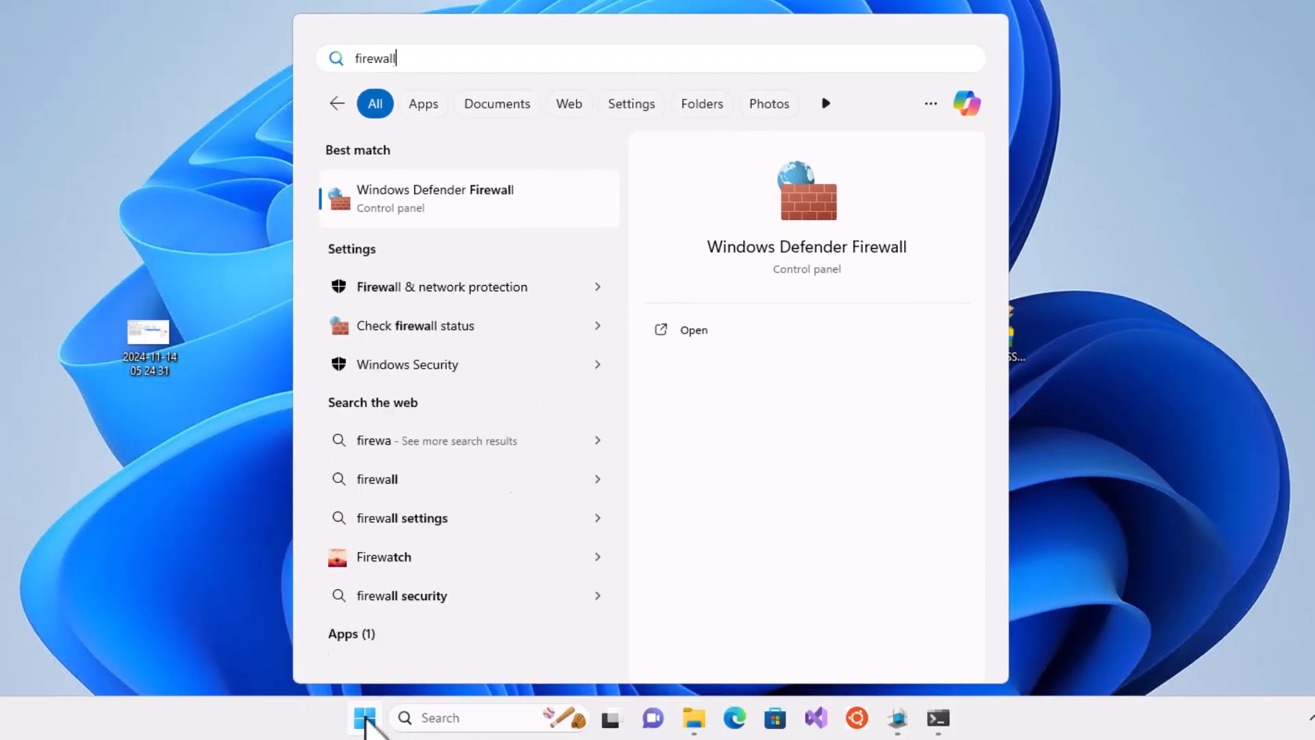
Open the advanced settings of Windows Defender Firewall and examine the inbound rules for the MySQL port 3306.
{"action": "left_click", "coordinate": [414, 208]}
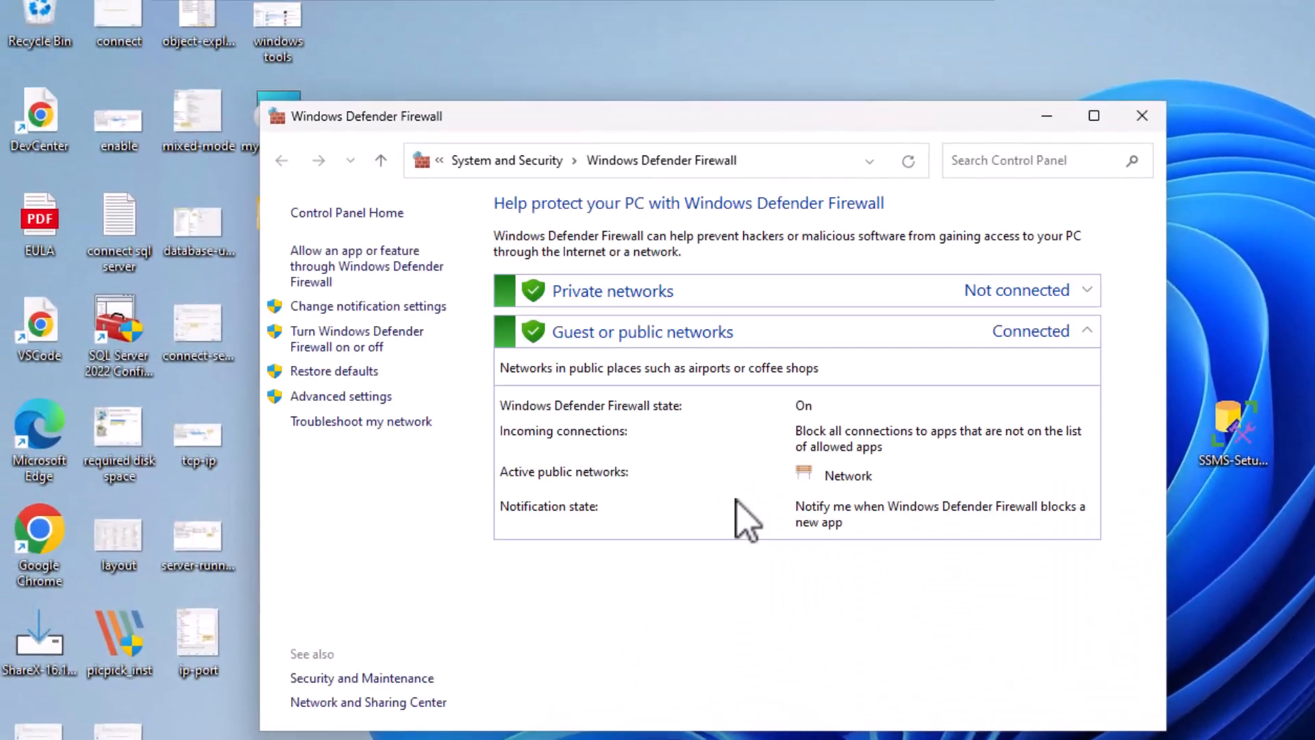
{"action": "left_click", "coordinate": [371, 400]}
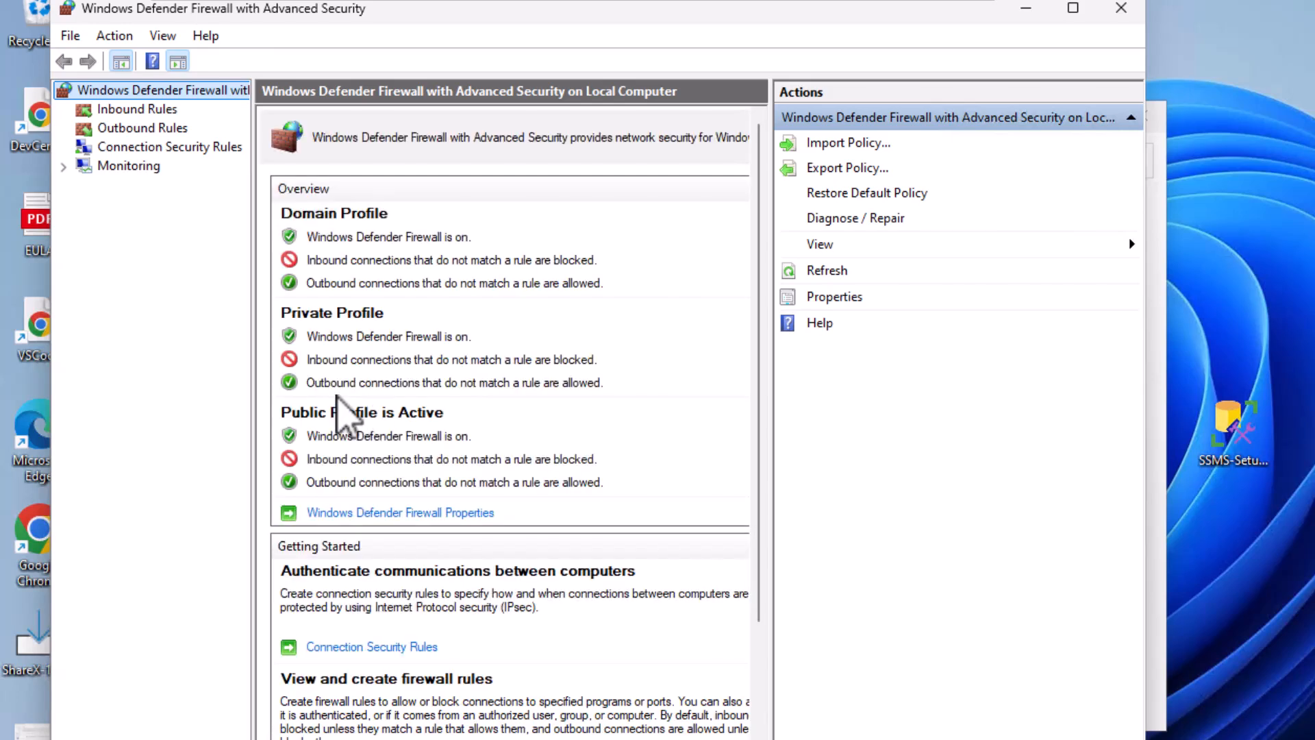
{"action": "left_click", "coordinate": [121, 111]}
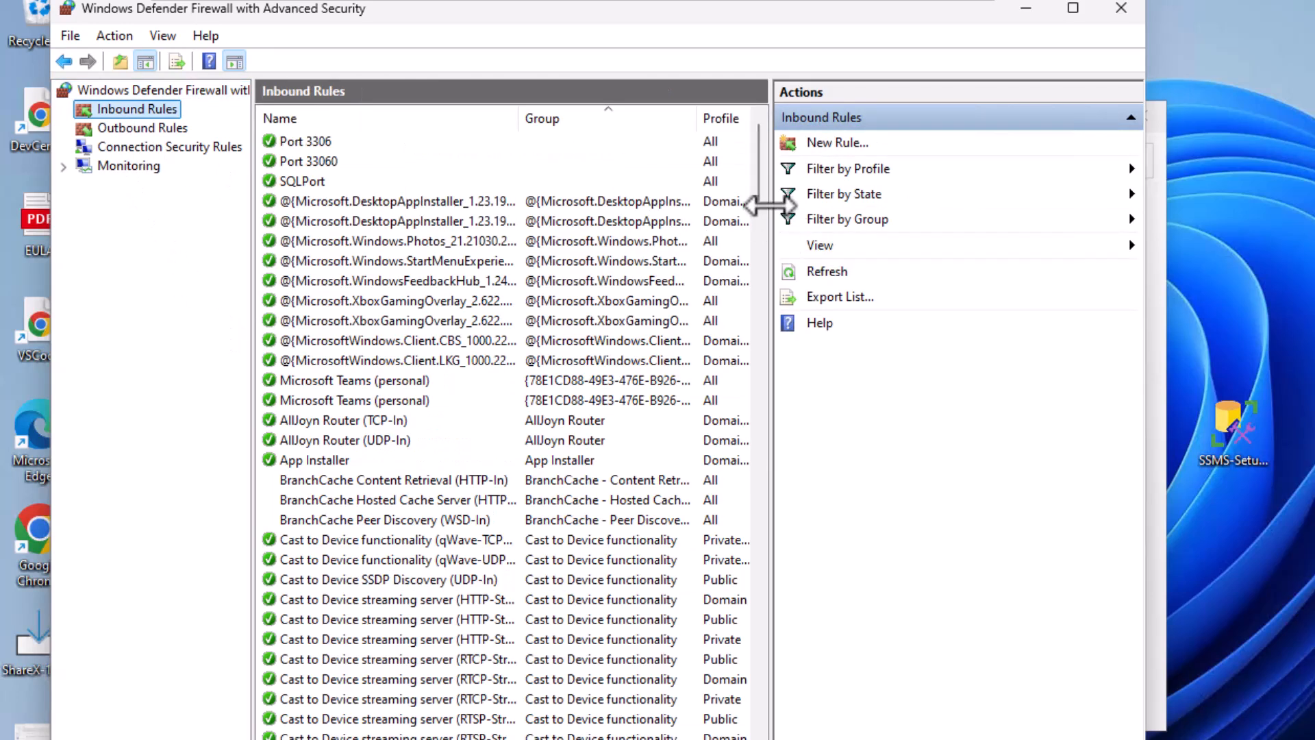
{"action": "left_click_drag", "start_coordinate": [769, 201], "coordinate": [950, 202]}
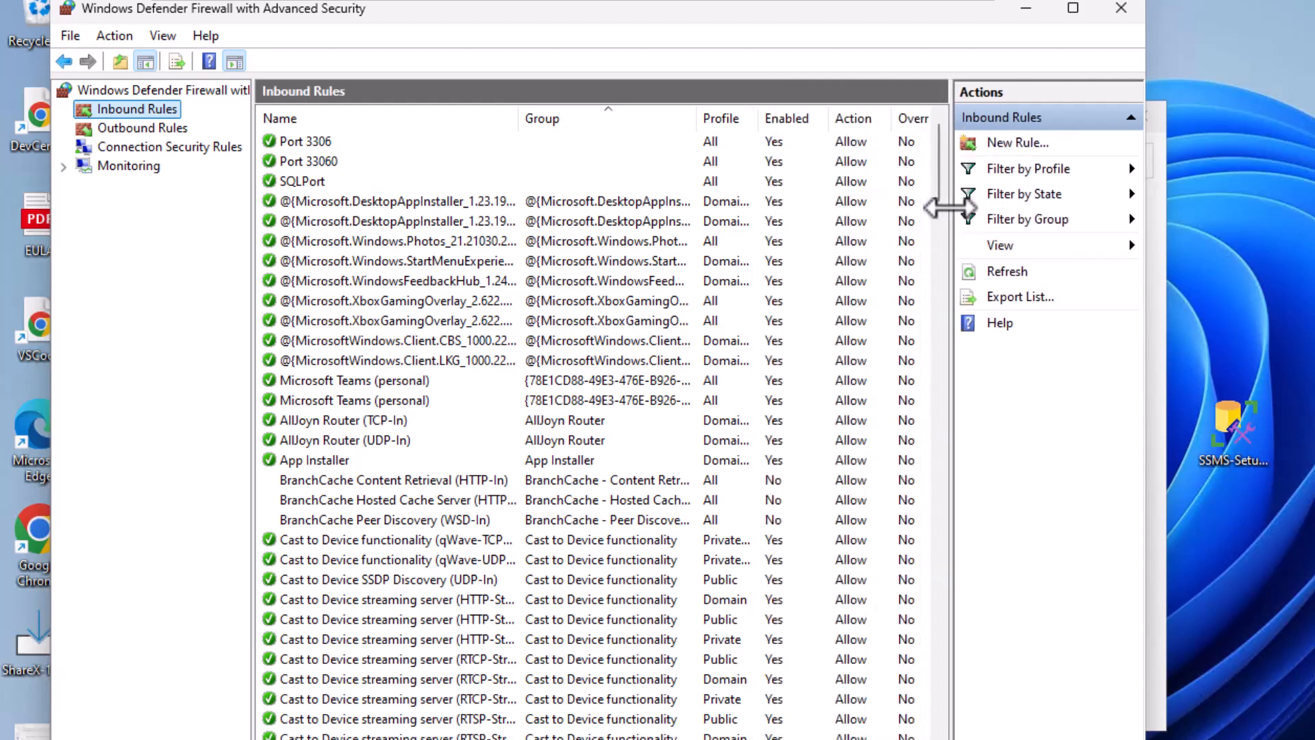
{"action": "left_click", "coordinate": [745, 144]}
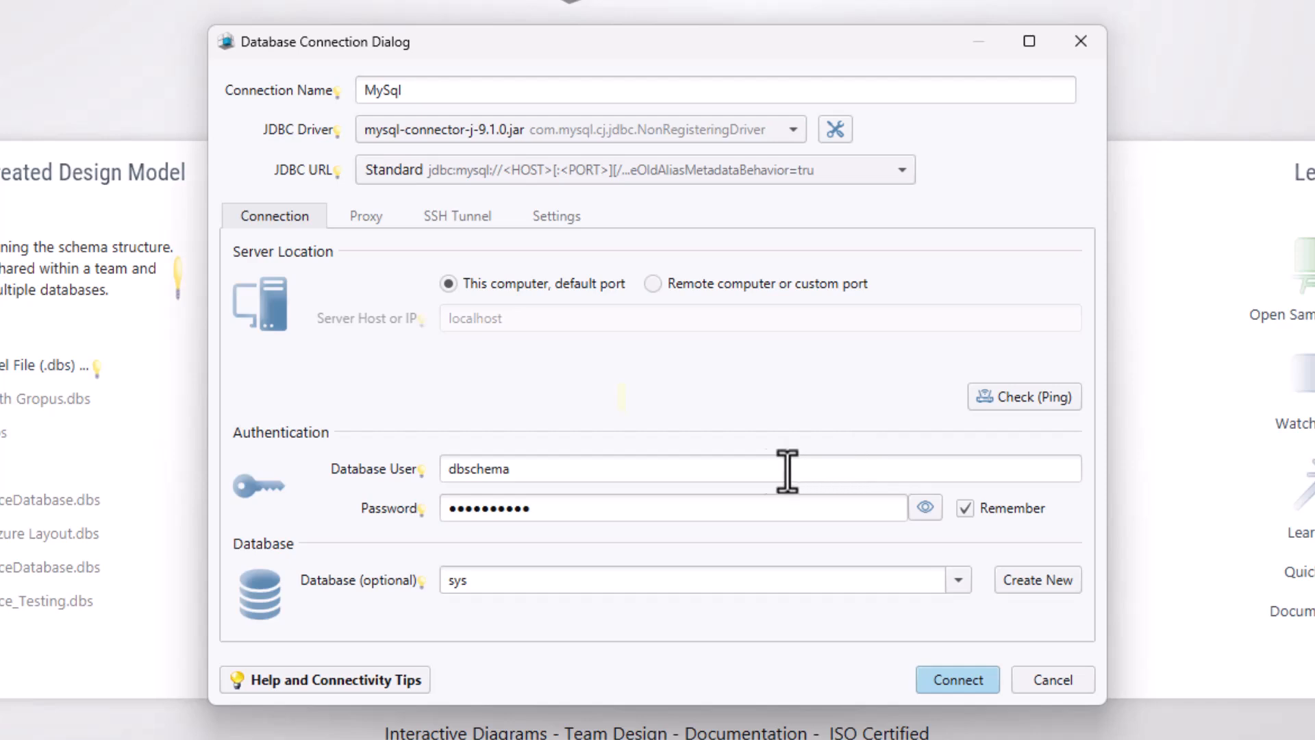
Choose the company database for the local MySql connection with the dbschema user and connect.
{"action": "left_click", "coordinate": [555, 469]}
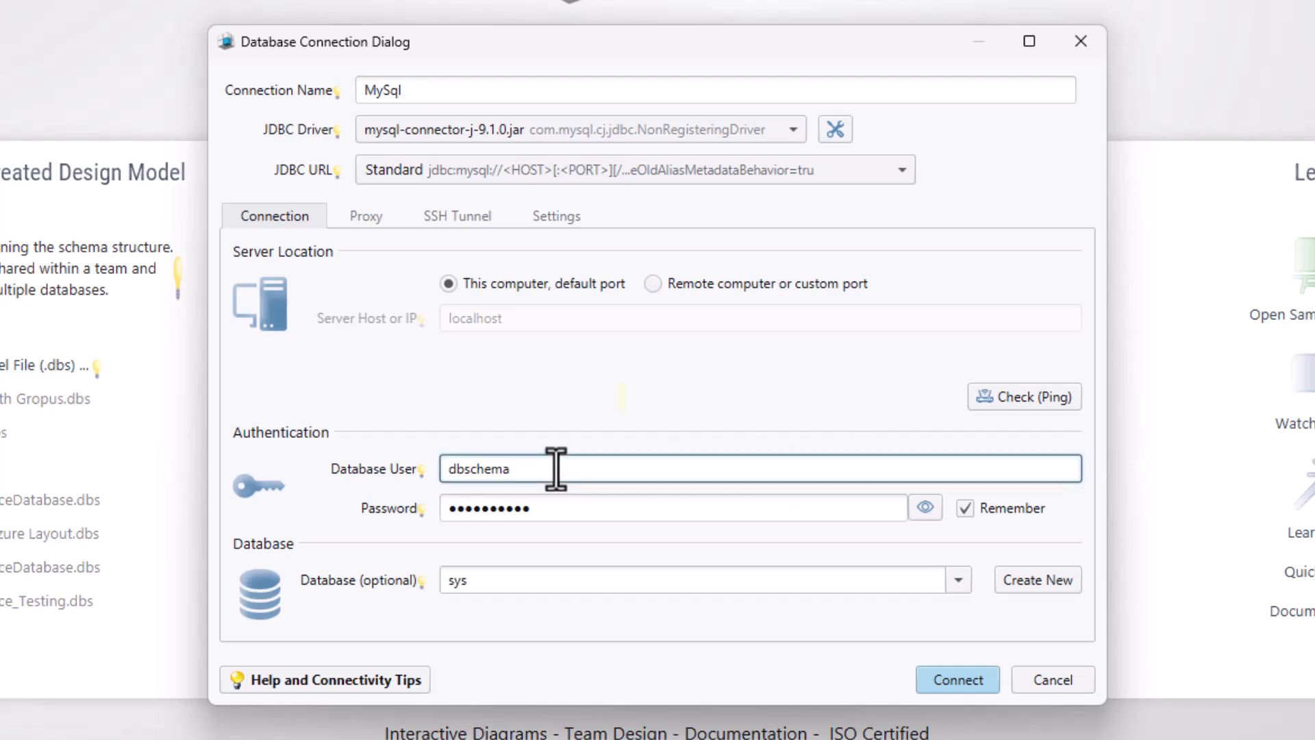
{"action": "left_click", "coordinate": [567, 506]}
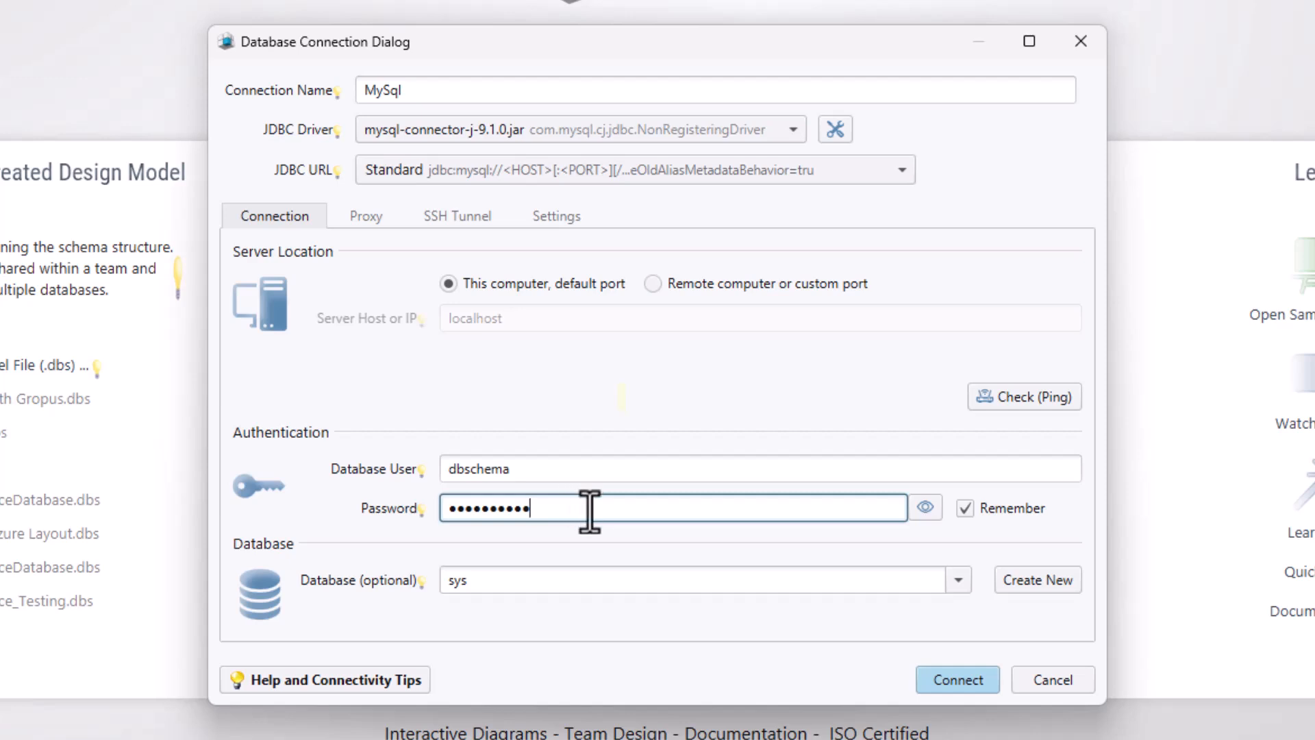
{"action": "left_click", "coordinate": [956, 579]}
{"action": "key", "text": "BackSpace"}
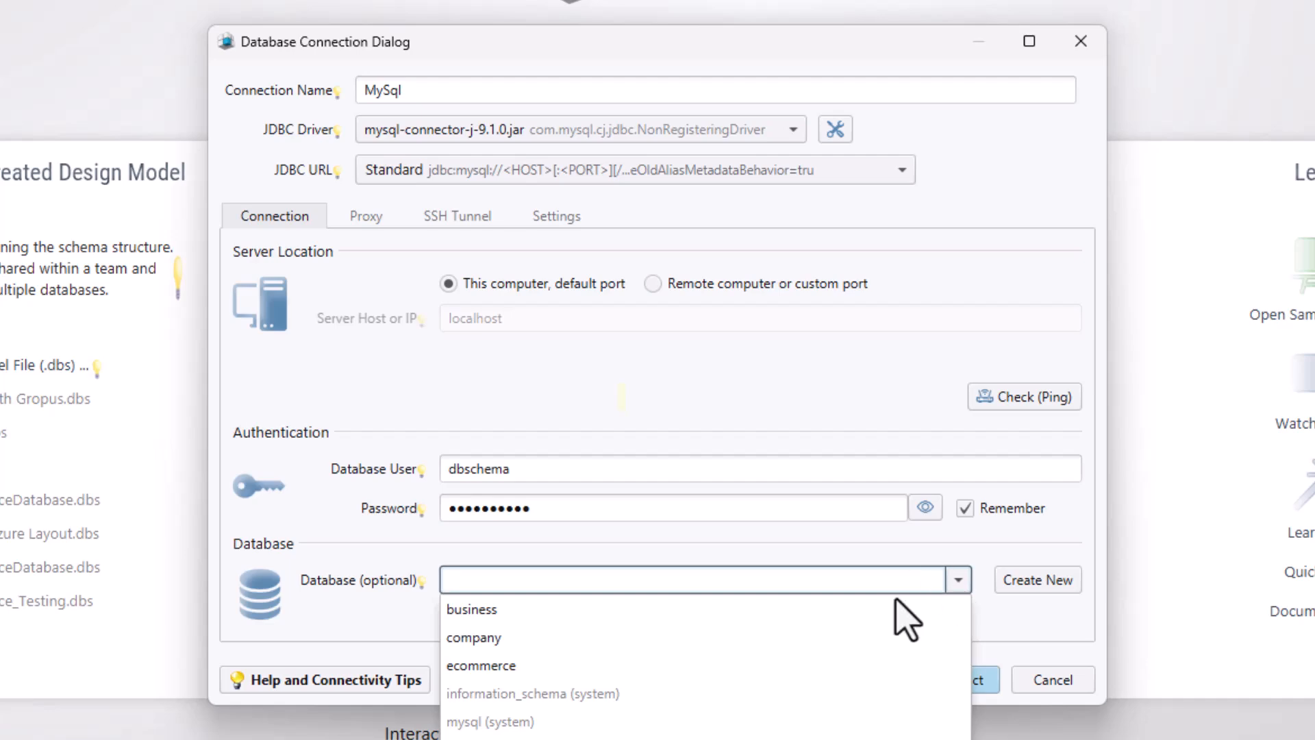
{"action": "left_click", "coordinate": [830, 637]}
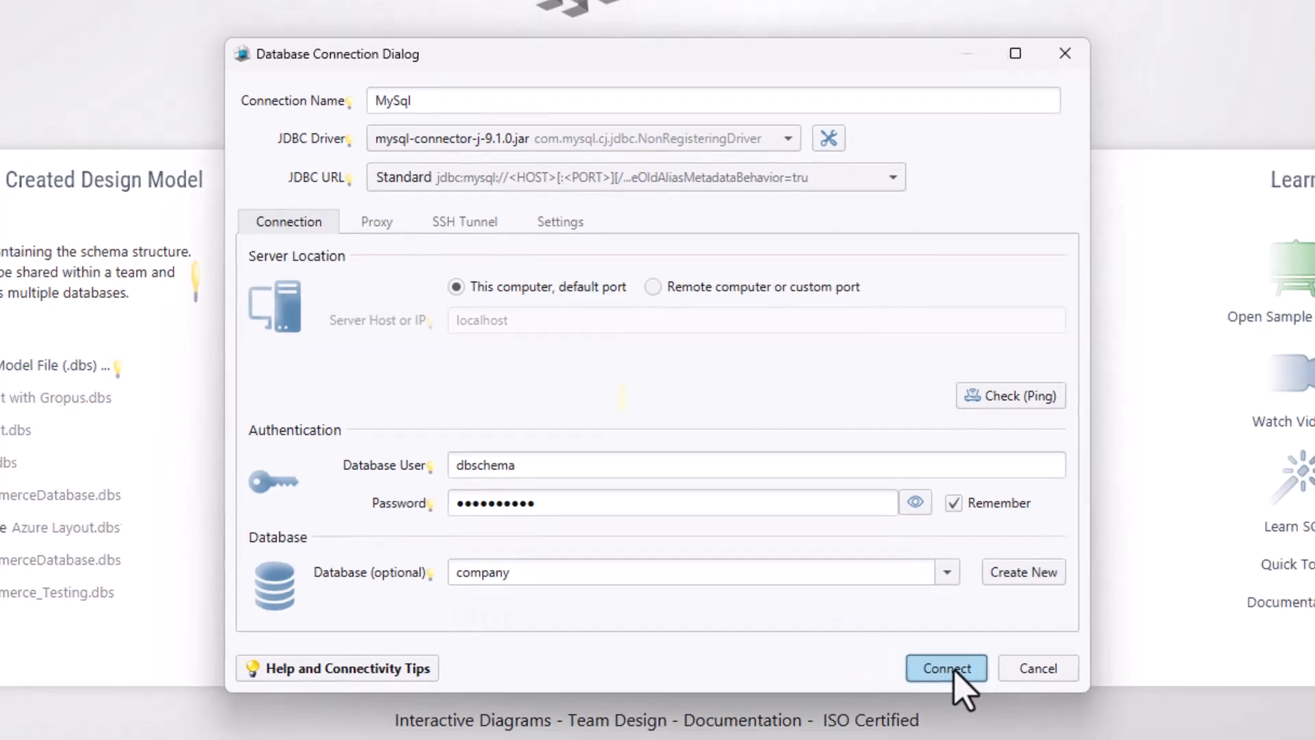
{"action": "left_click", "coordinate": [958, 680]}
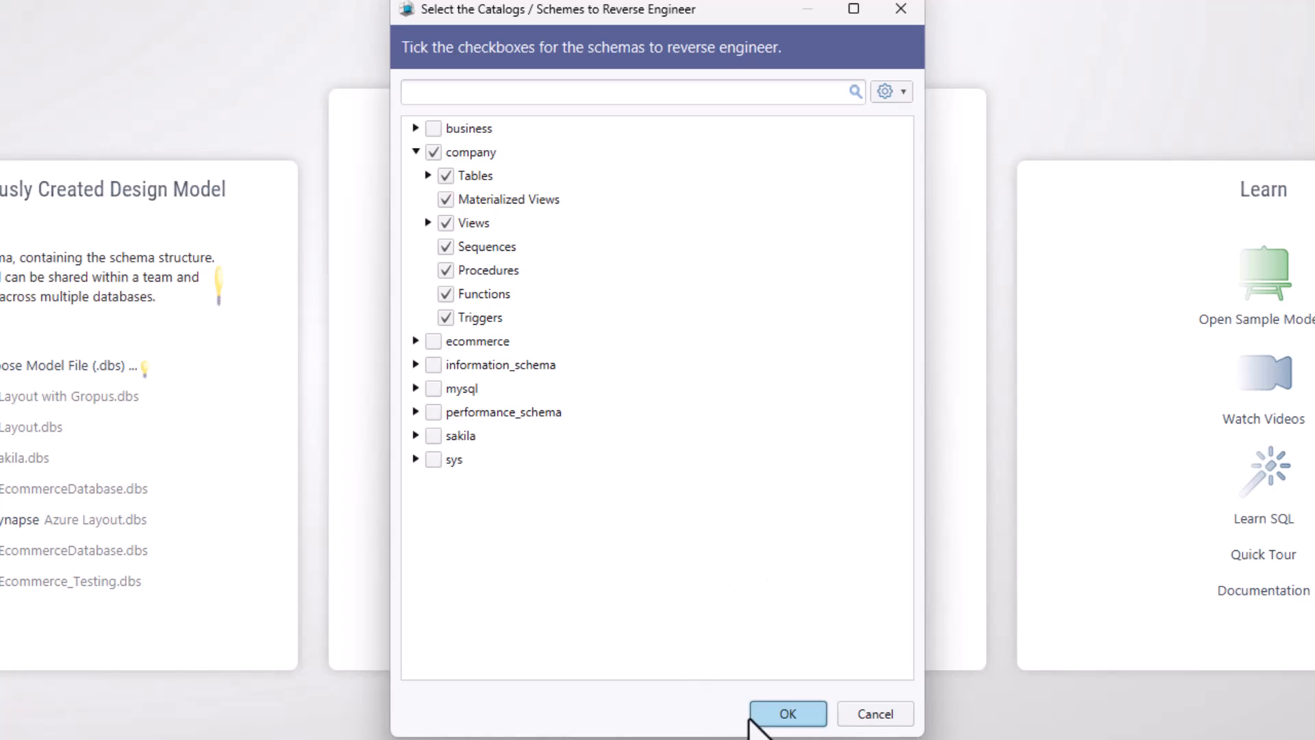
Reverse engineer the company schema with all its object types and look over the resulting table diagram.
{"action": "left_click", "coordinate": [781, 715]}
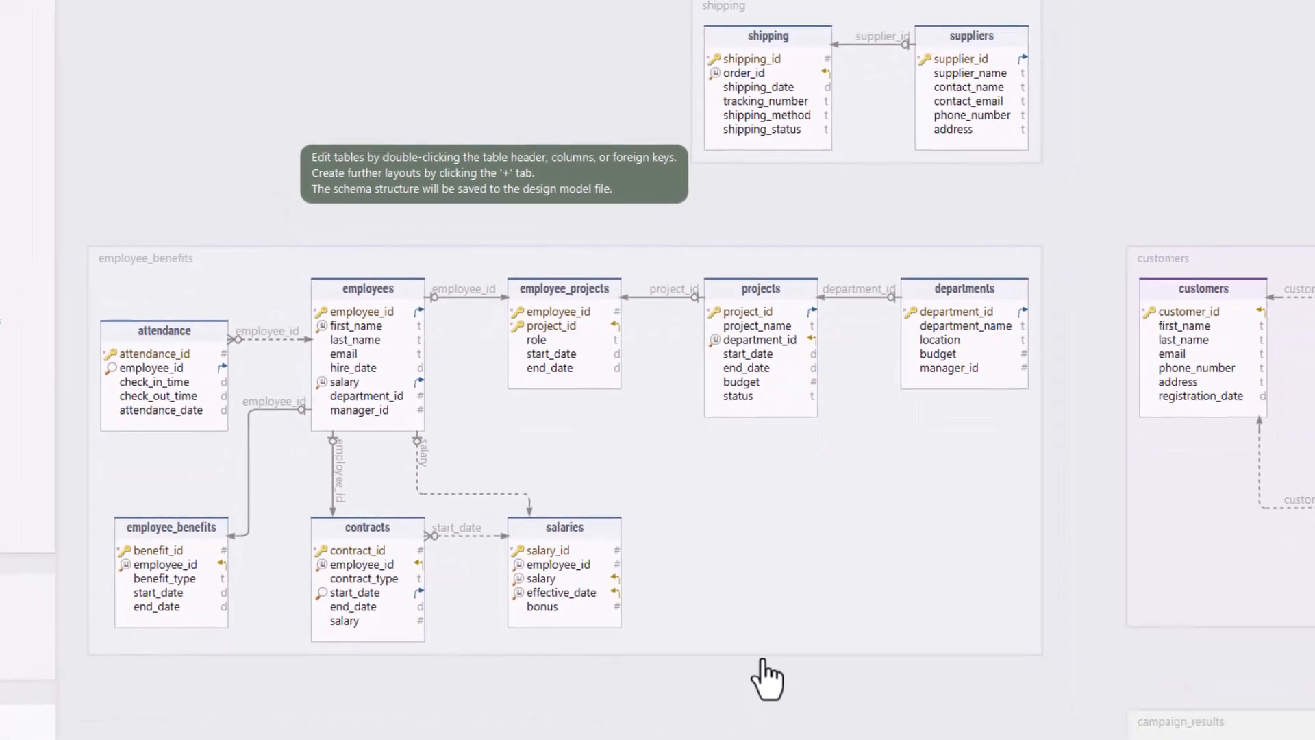
{"action": "left_click_drag", "start_coordinate": [829, 736], "coordinate": [1137, 728]}
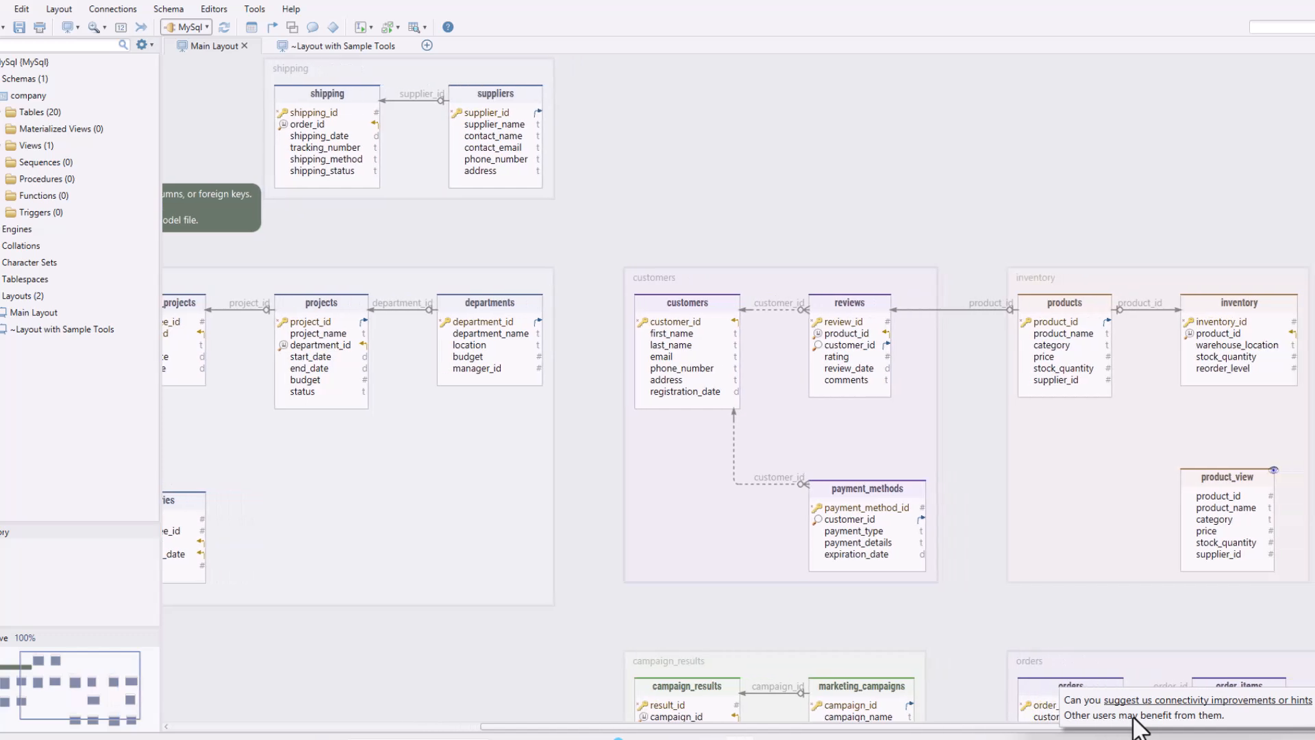
{"action": "scroll", "coordinate": [1082, 636], "scroll_direction": "down", "scroll_amount": 3}
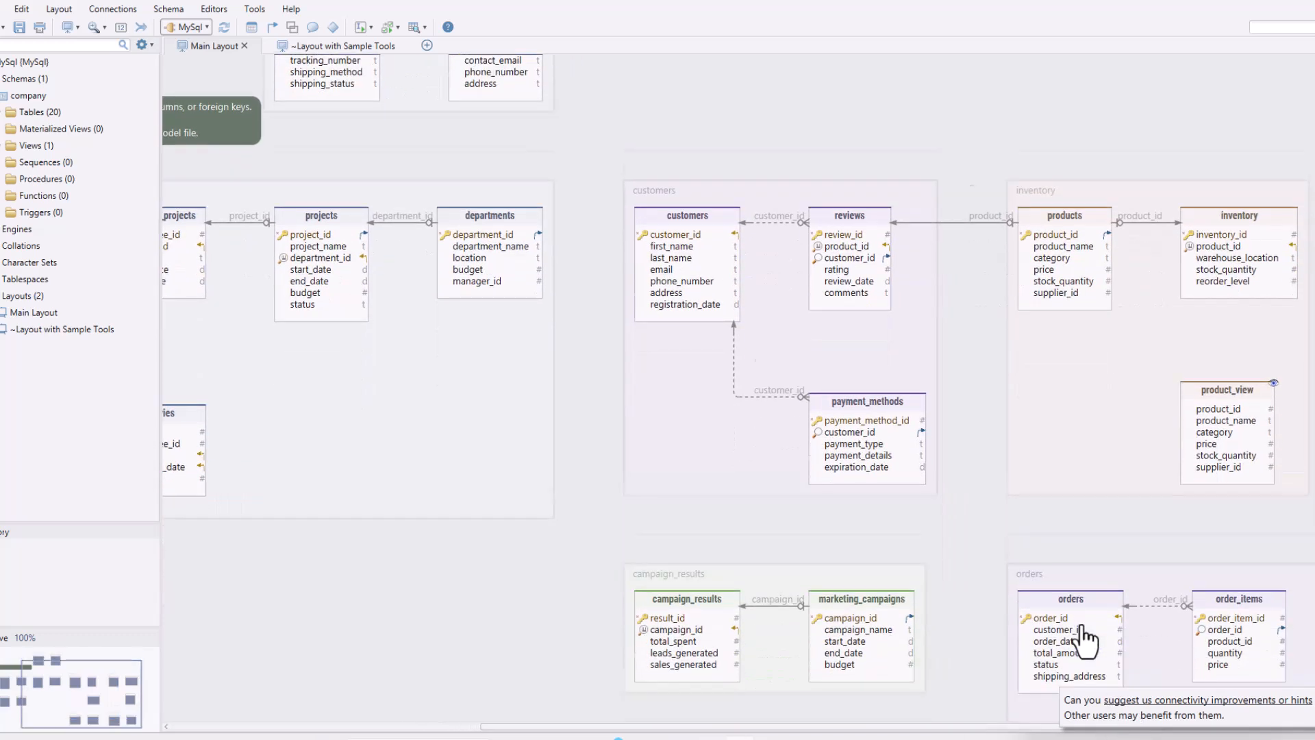
{"action": "scroll", "coordinate": [1084, 640], "scroll_direction": "down", "scroll_amount": 5}
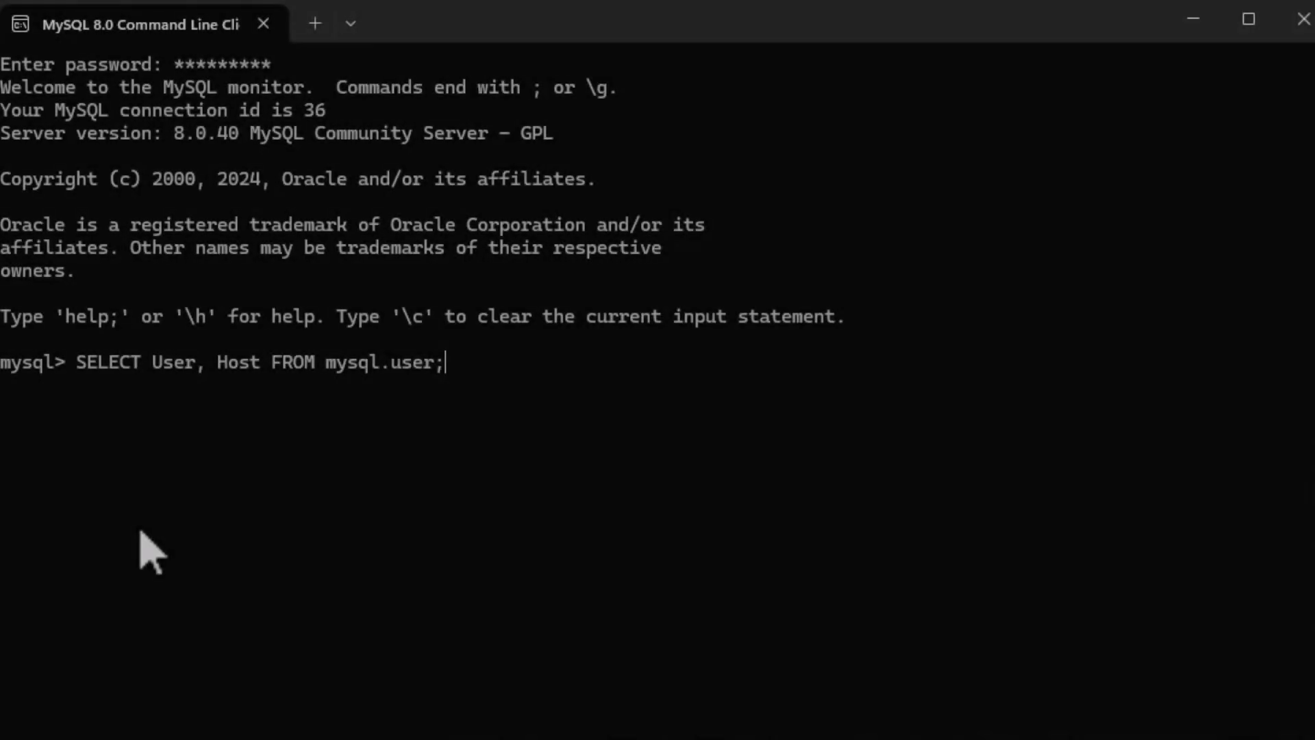
Run the query SELECT User, Host FROM mysql.user; in the MySQL command line client.
{"action": "left_click_drag", "start_coordinate": [78, 369], "coordinate": [400, 364]}
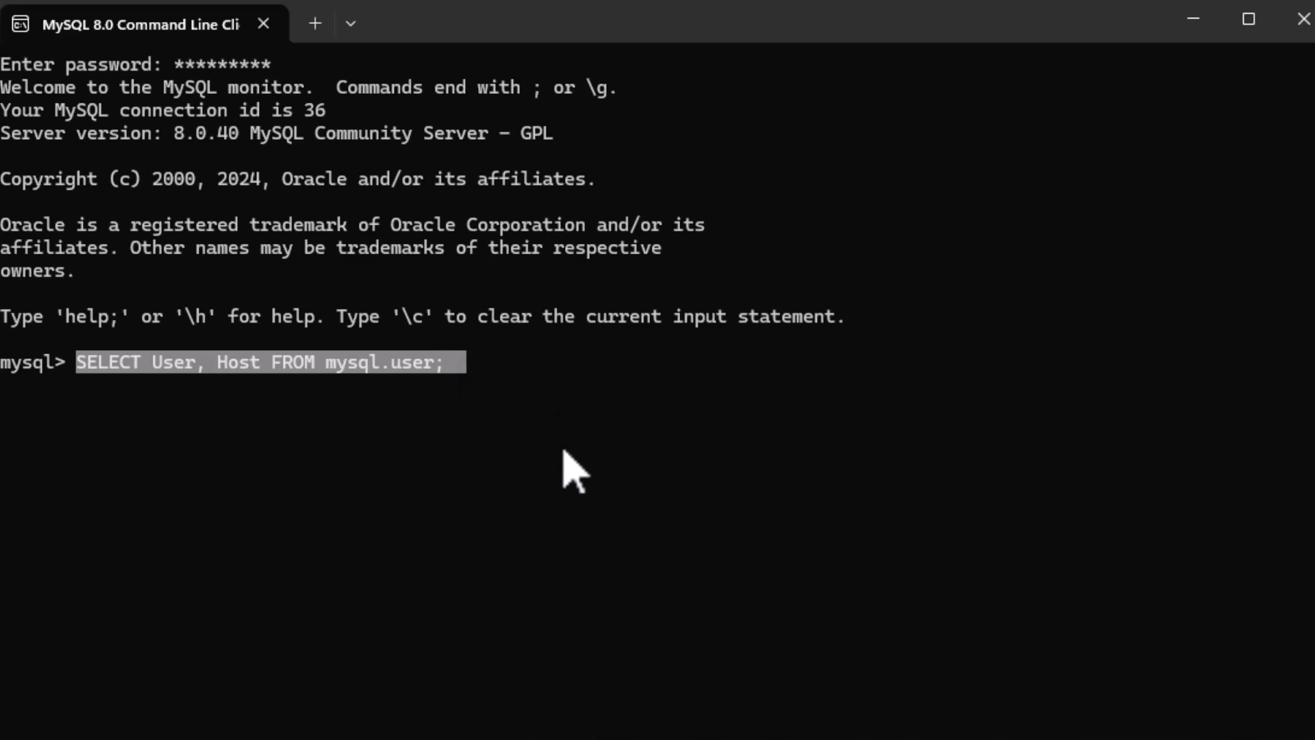
{"action": "key", "text": "Return"}
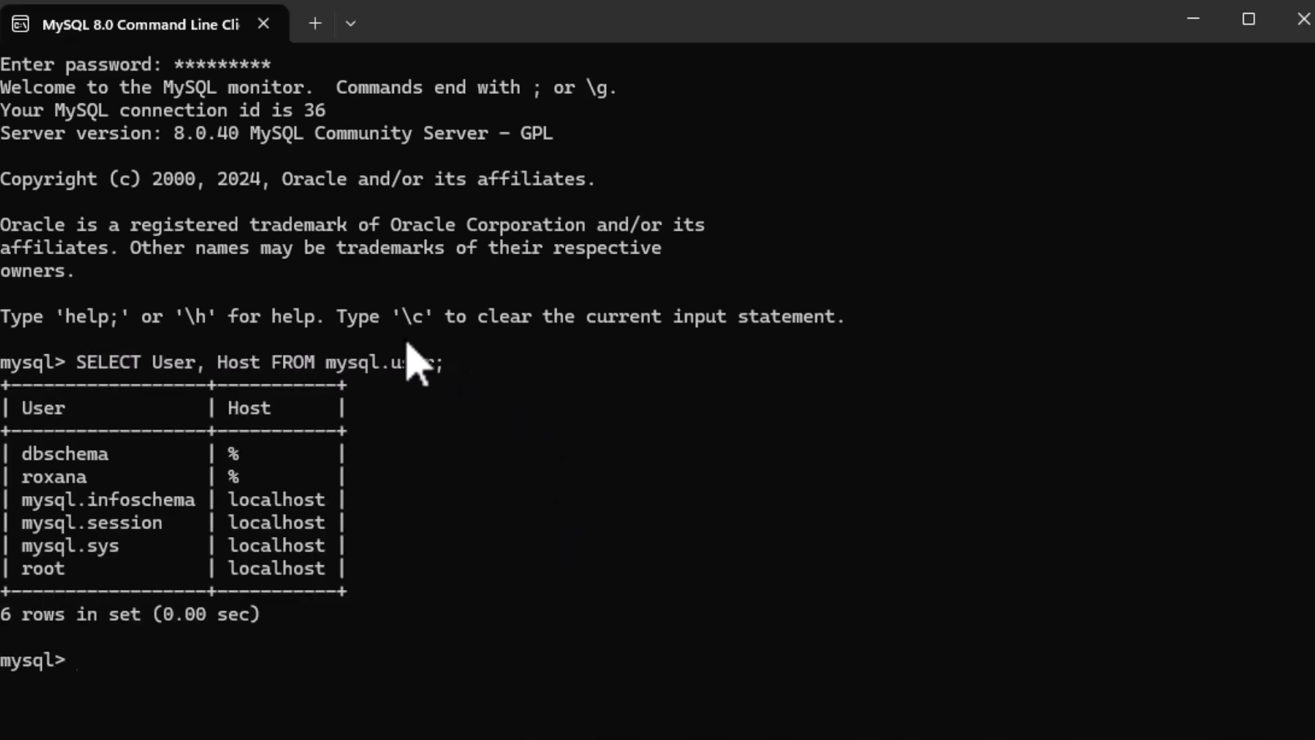
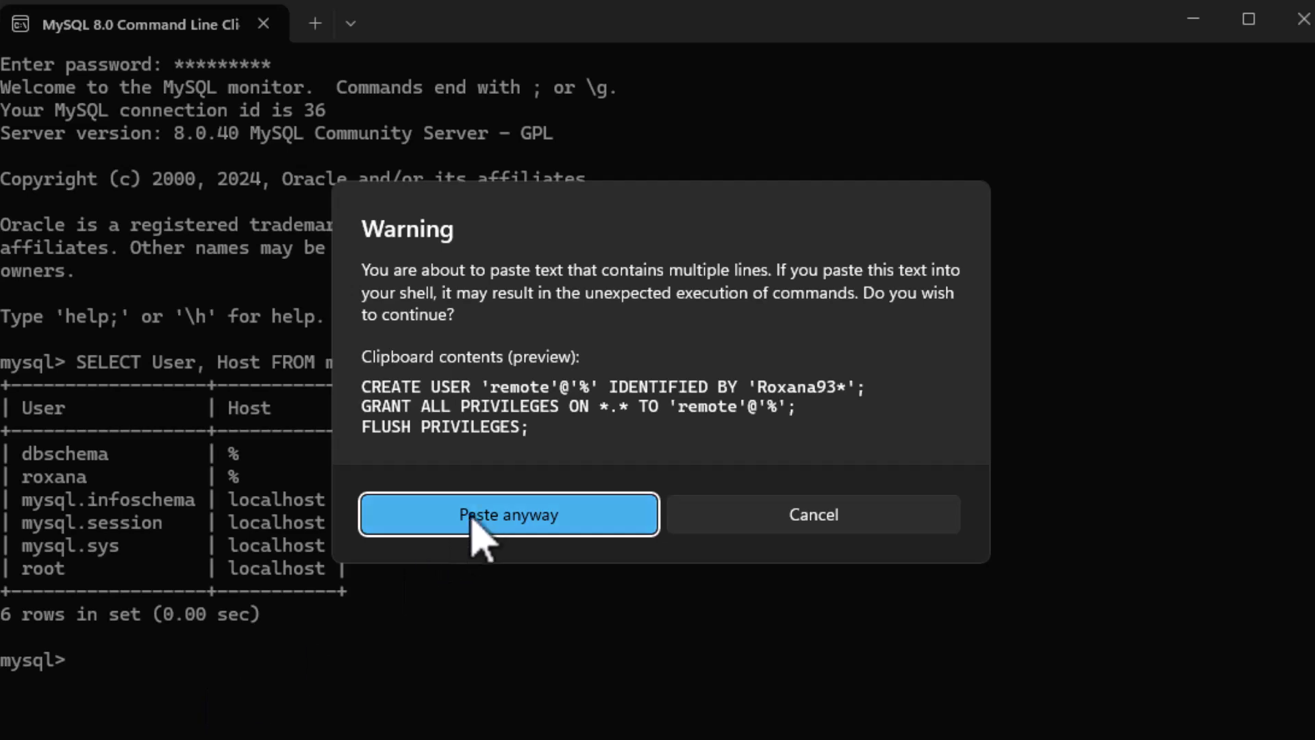
Run the pasted statements that create user 'remote'@'%' with its password, grant it all privileges on *.* and flush privileges.
{"action": "left_click", "coordinate": [473, 524]}
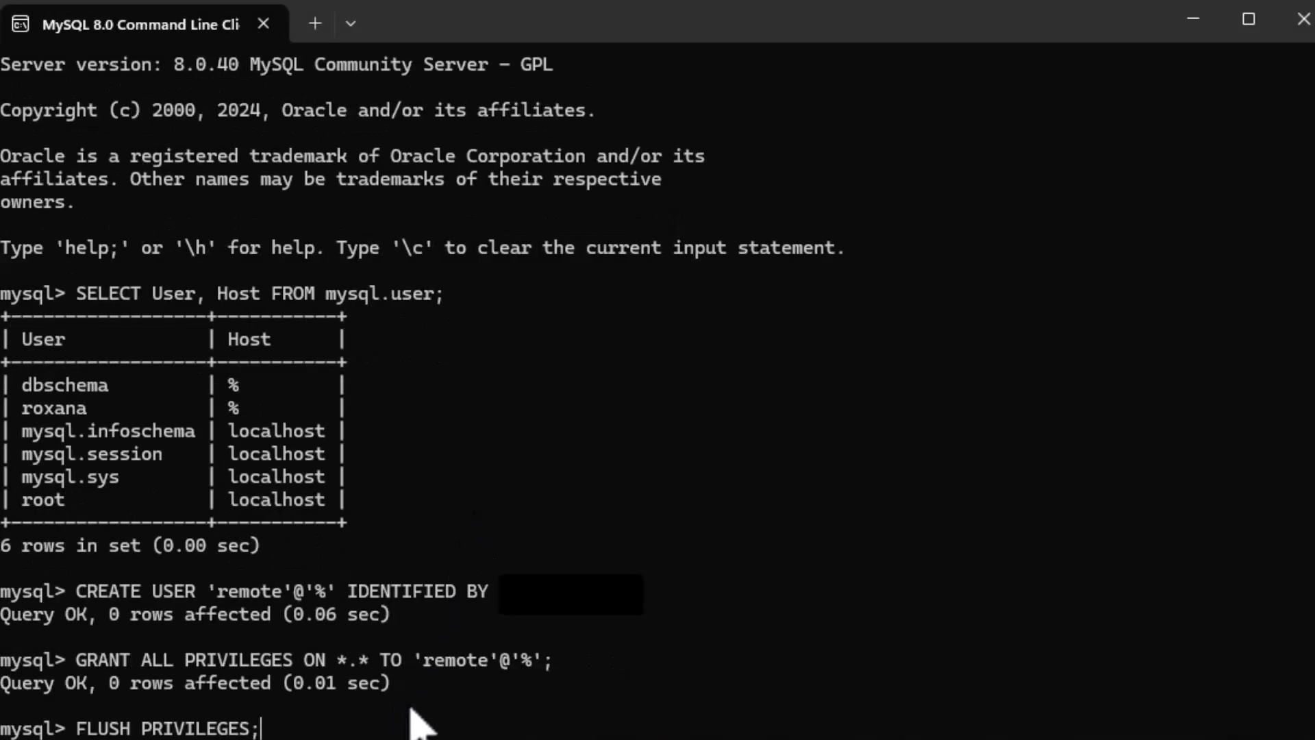
{"action": "left_click_drag", "start_coordinate": [229, 595], "coordinate": [295, 603]}
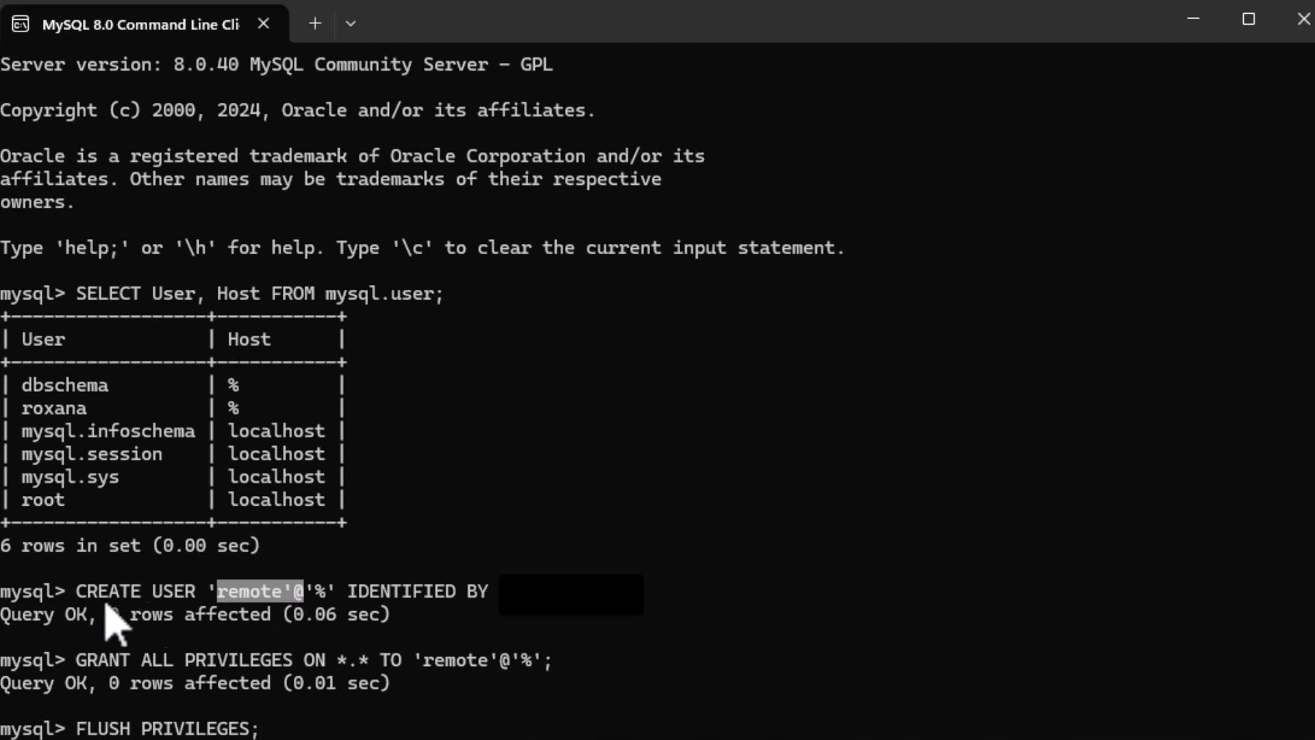
{"action": "left_click_drag", "start_coordinate": [76, 593], "coordinate": [334, 601]}
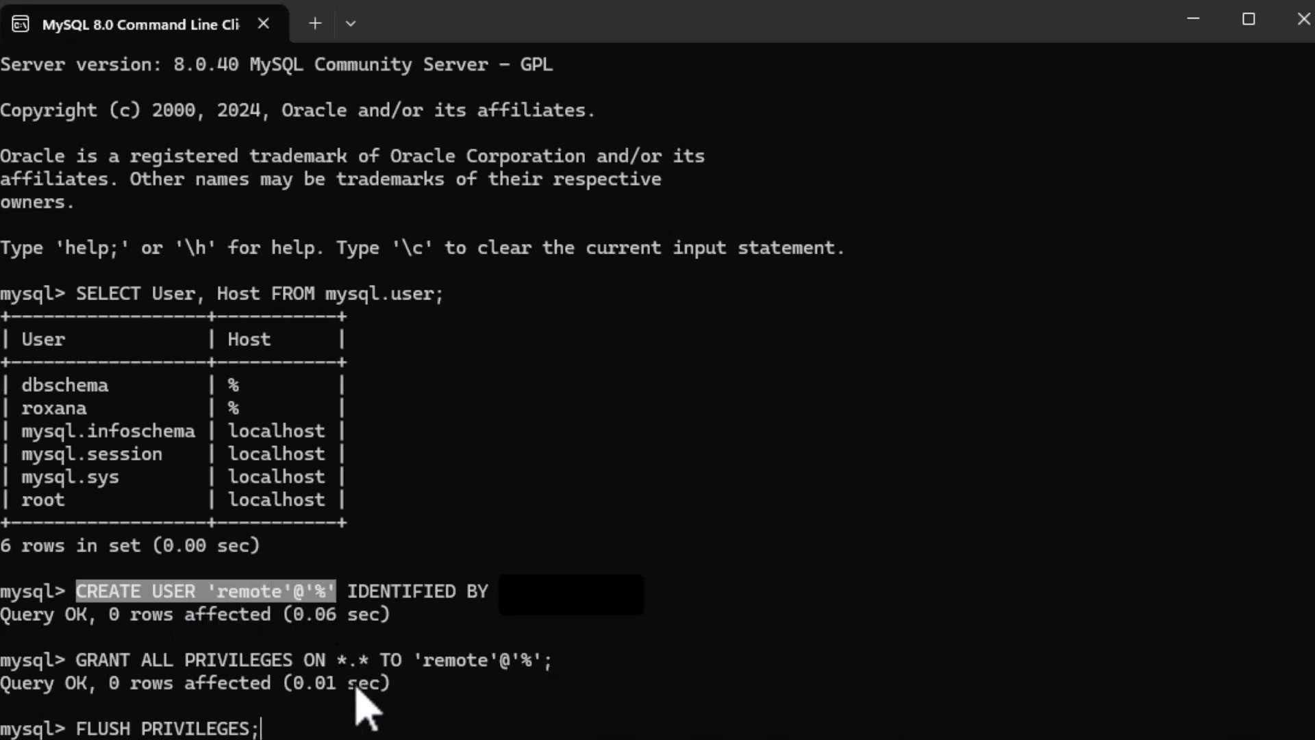
{"action": "key", "text": "ctrl+c"}
{"action": "key", "text": "Return"}
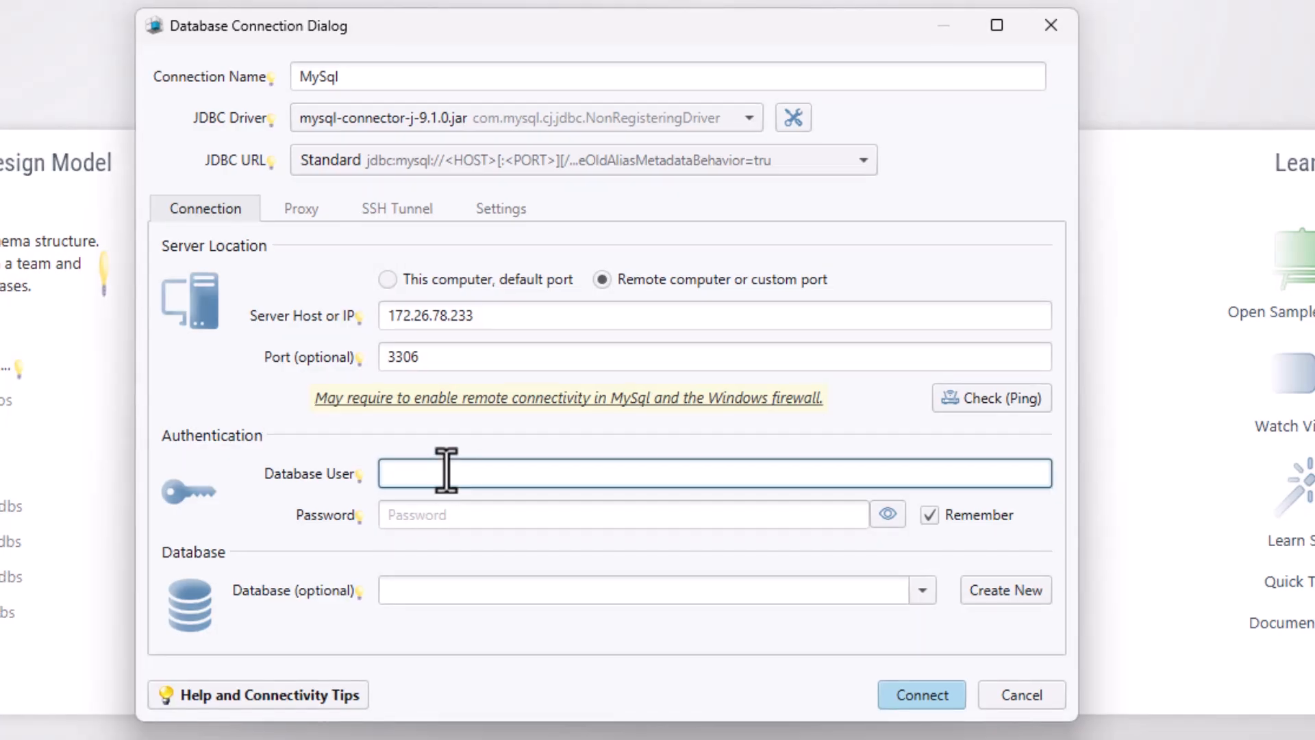
Enter the user remote and the account password for the remote server connection, choose the sys database and connect.
{"action": "left_click", "coordinate": [426, 515]}
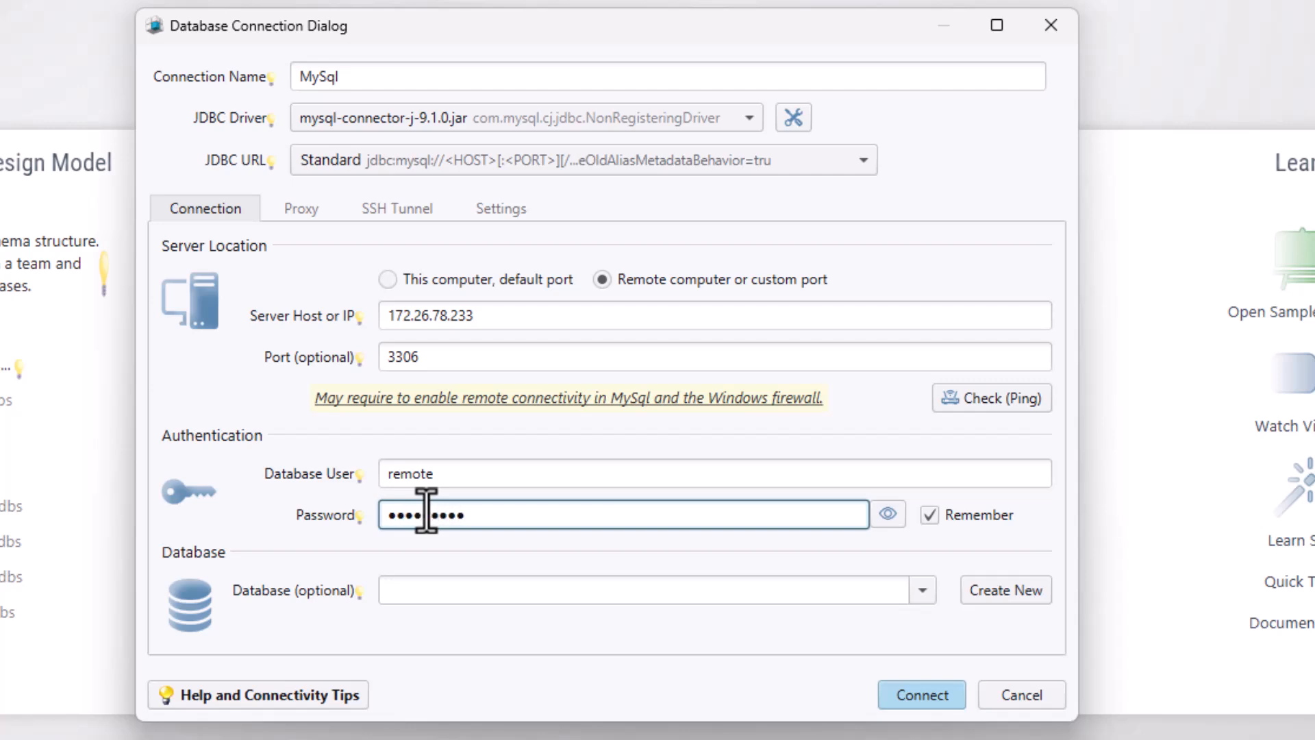
{"action": "left_click", "coordinate": [924, 590]}
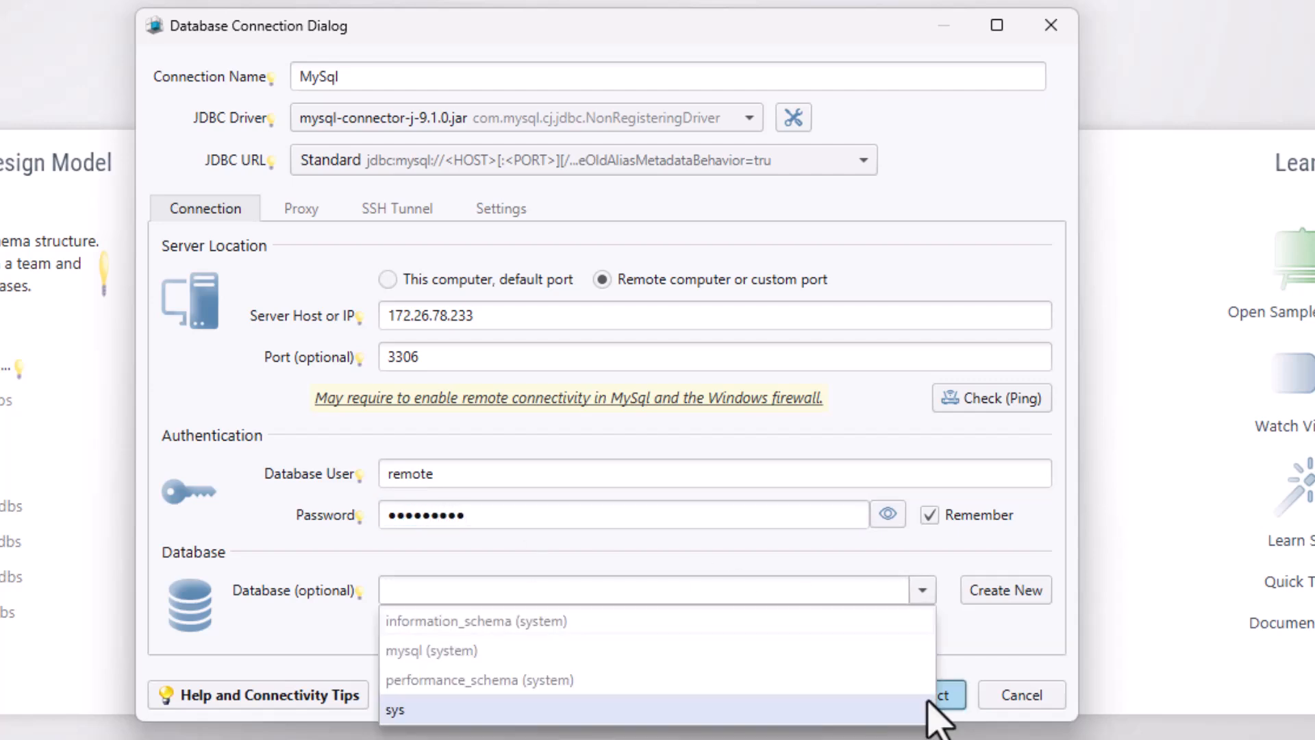
{"action": "left_click", "coordinate": [890, 708]}
{"action": "left_click", "coordinate": [918, 696]}
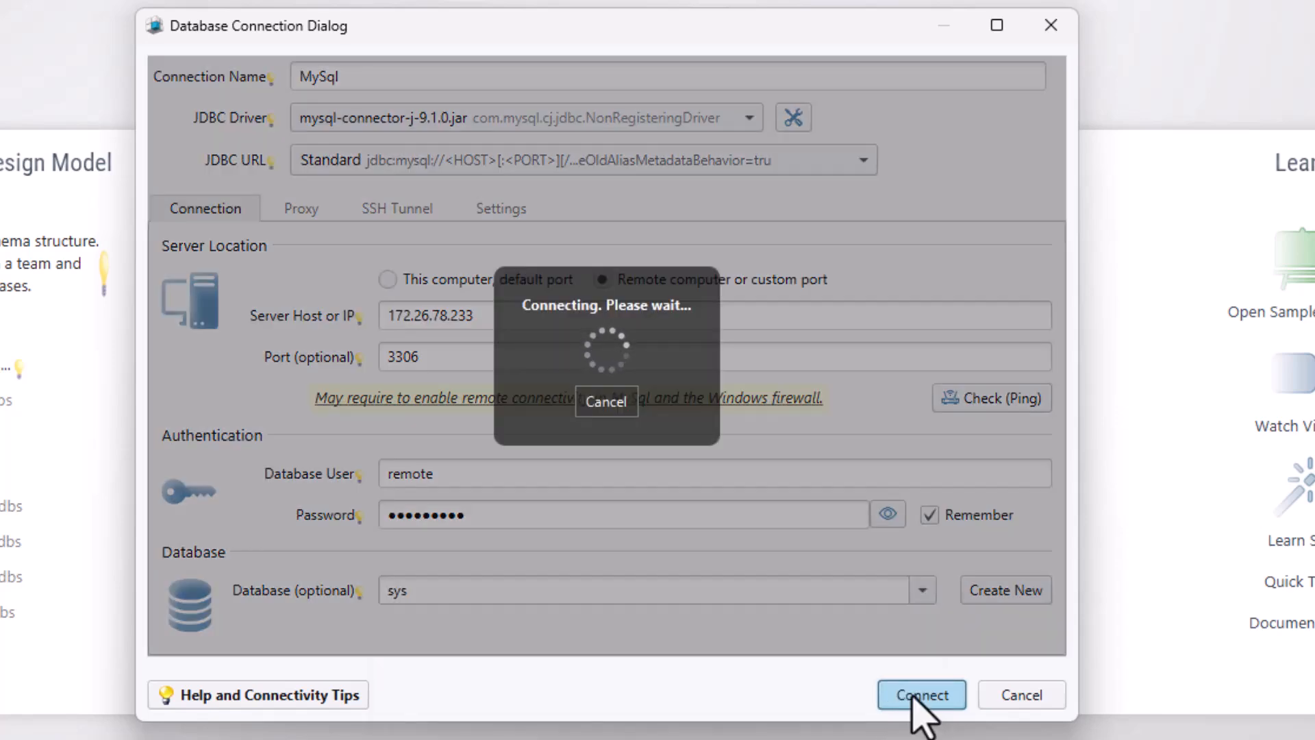